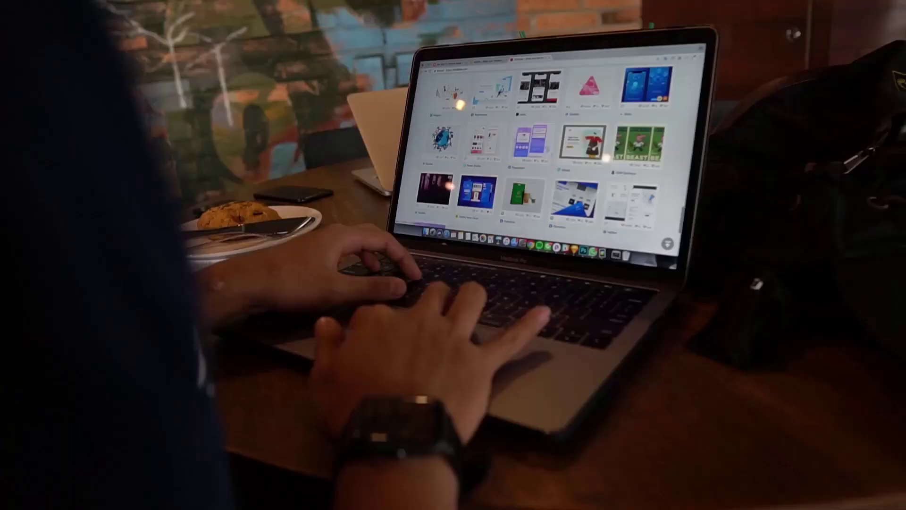
Open Brave, search 'google analitics', and open the Google Analytics site from the results
scroll(547, 151, "down", 5)
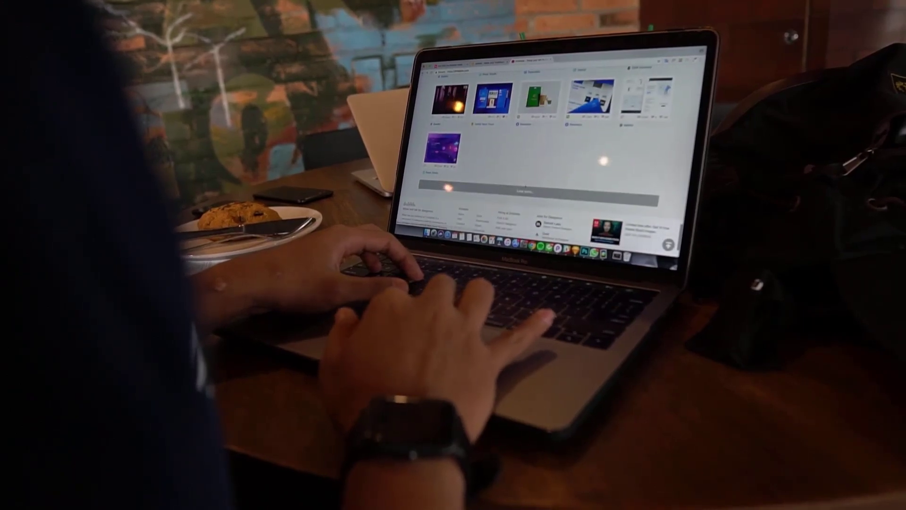
scroll(547, 151, "up", 3)
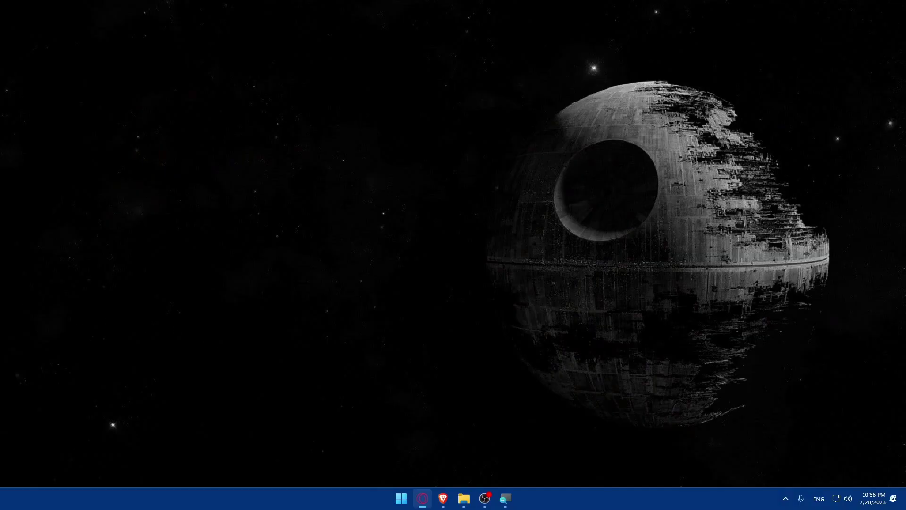
left_click(443, 498)
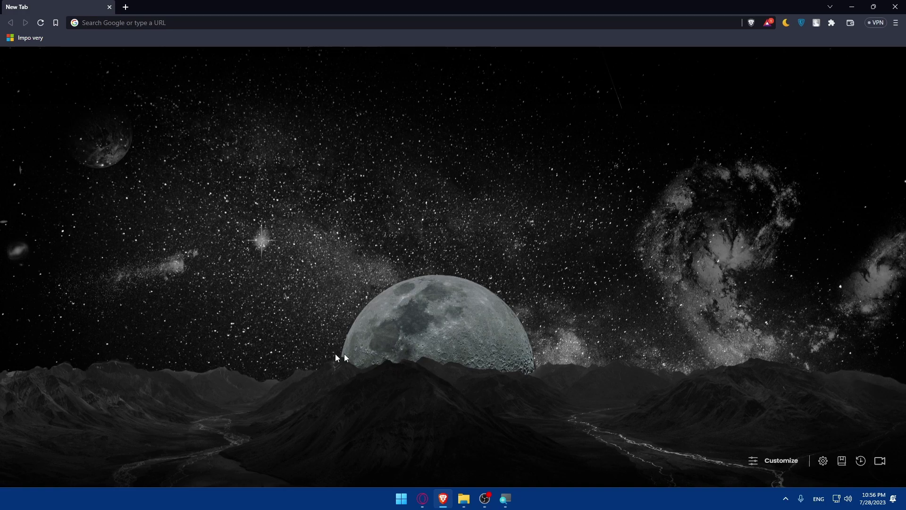
left_click(221, 24)
type("go")
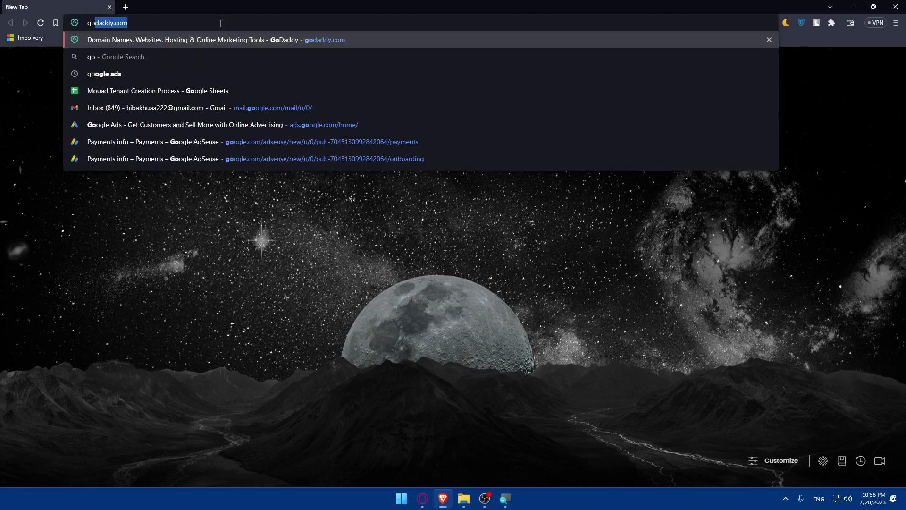
type("ogle analitic")
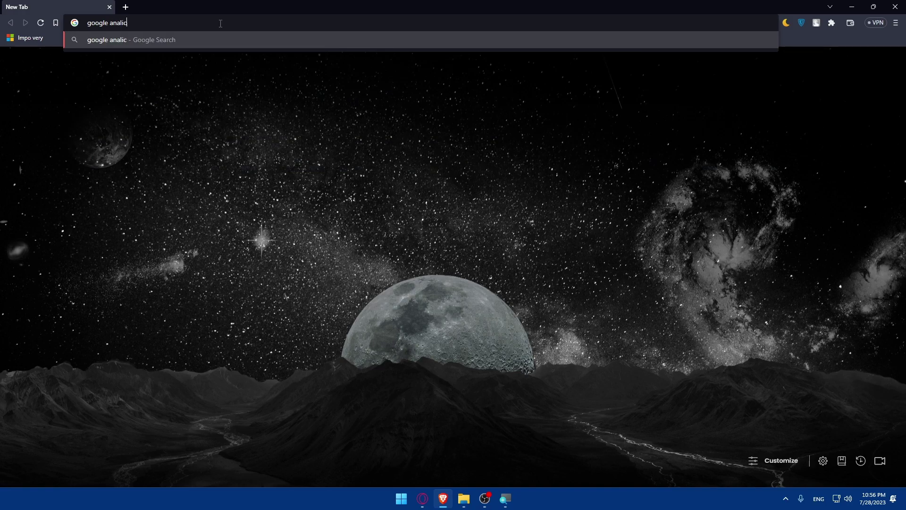
type("s")
key("Return")
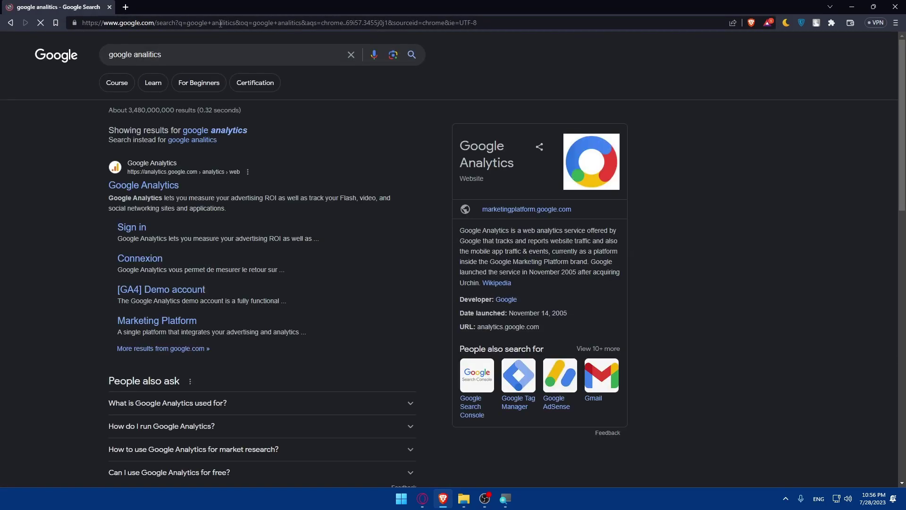
left_click(145, 188)
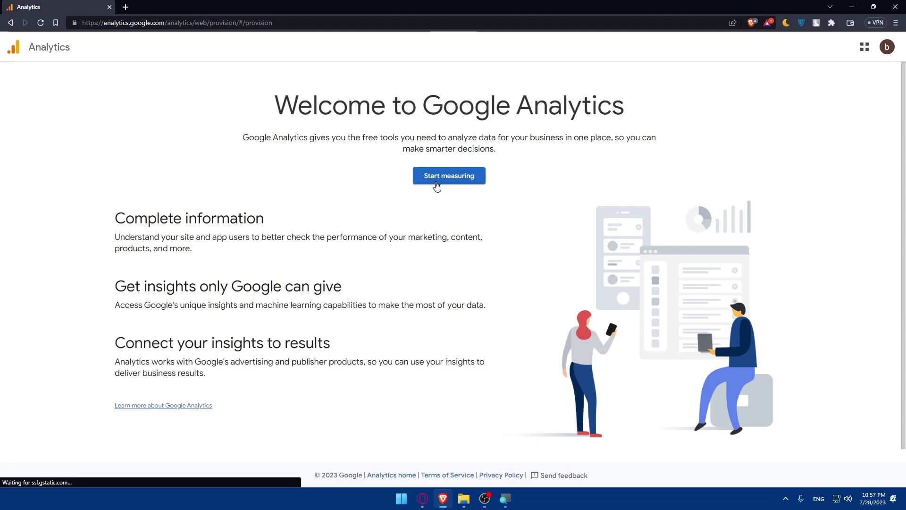
Start measuring and check which Google account is signed in
left_click(436, 184)
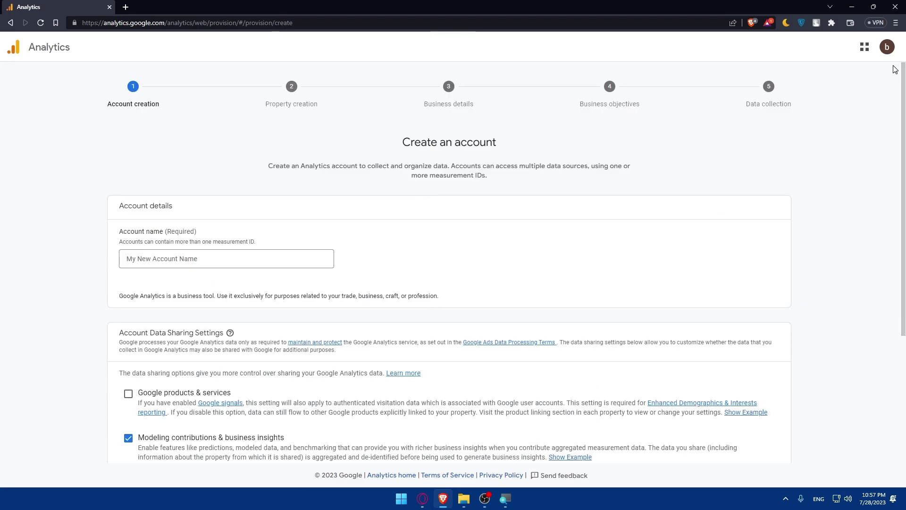
left_click(887, 52)
left_click(657, 160)
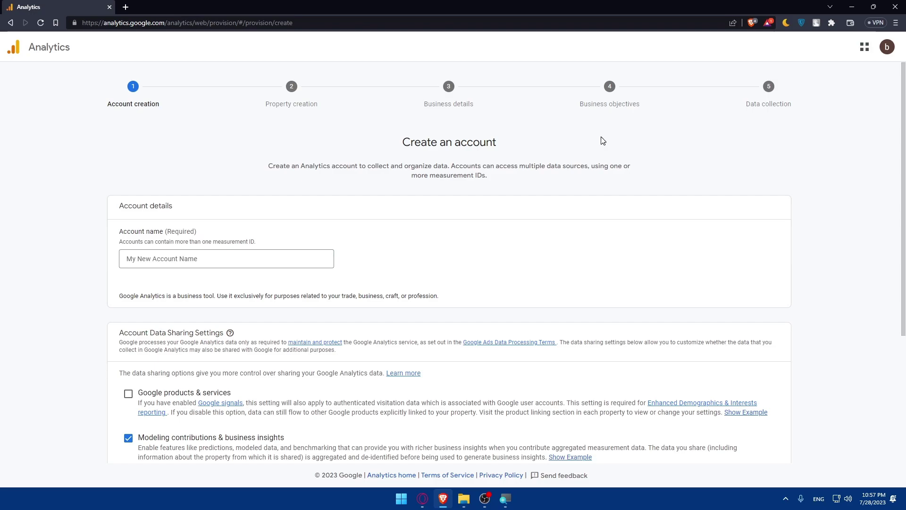
scroll(611, 147, "down", 2)
scroll(606, 150, "up", 2)
Name the account tester963 and enable data sharing with Google products & services
left_click(210, 260)
type("tester963")
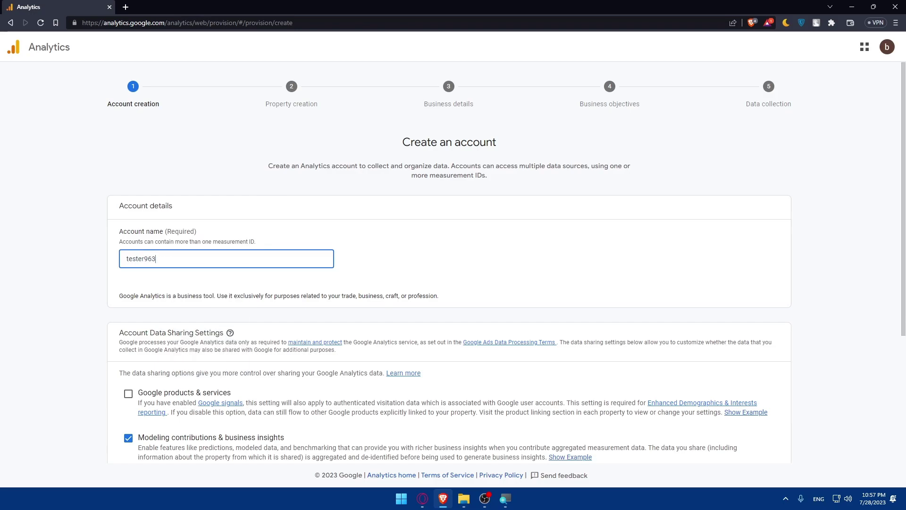
scroll(208, 267, "down", 3)
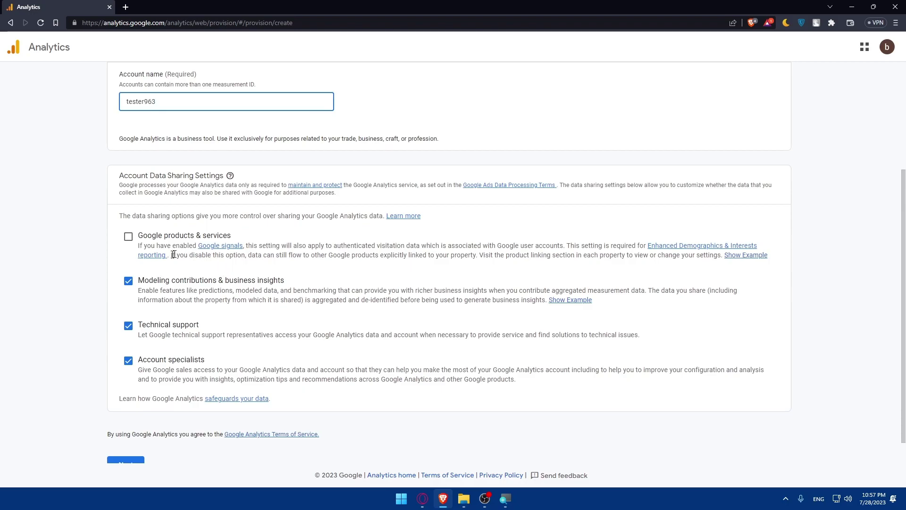
left_click(417, 98)
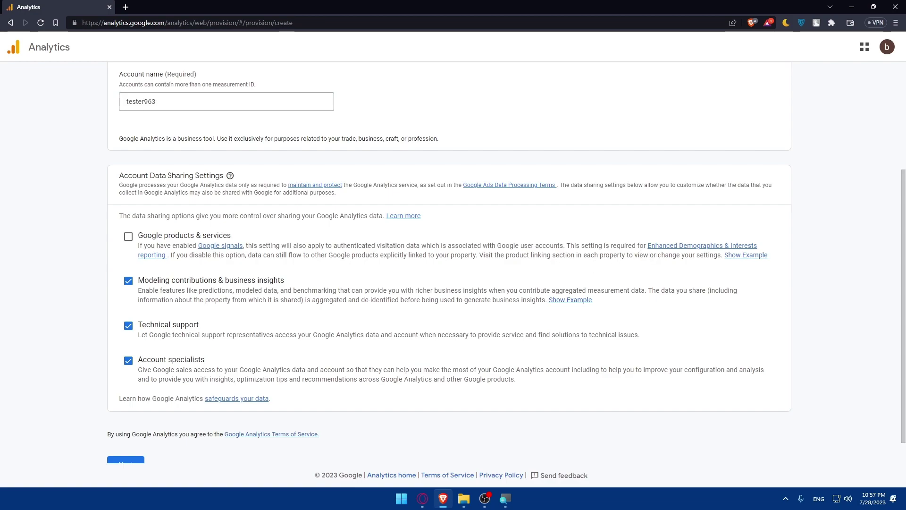
left_click(128, 236)
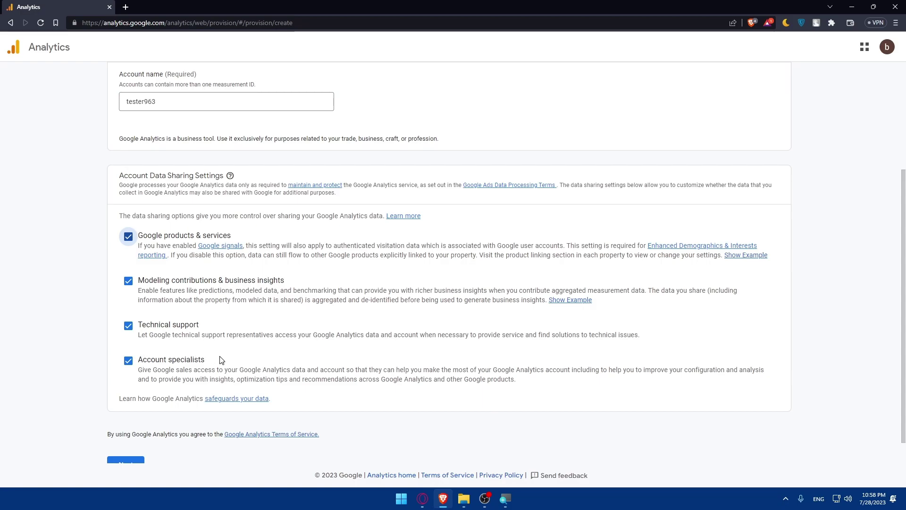
scroll(221, 360, "down", 1)
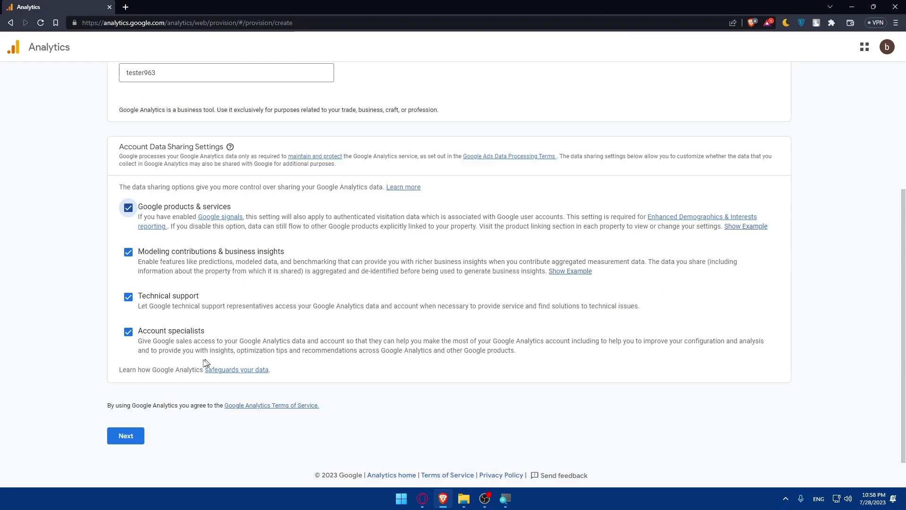
Enter 'test' as the property name and move on to business details
left_click(126, 435)
left_click(351, 256)
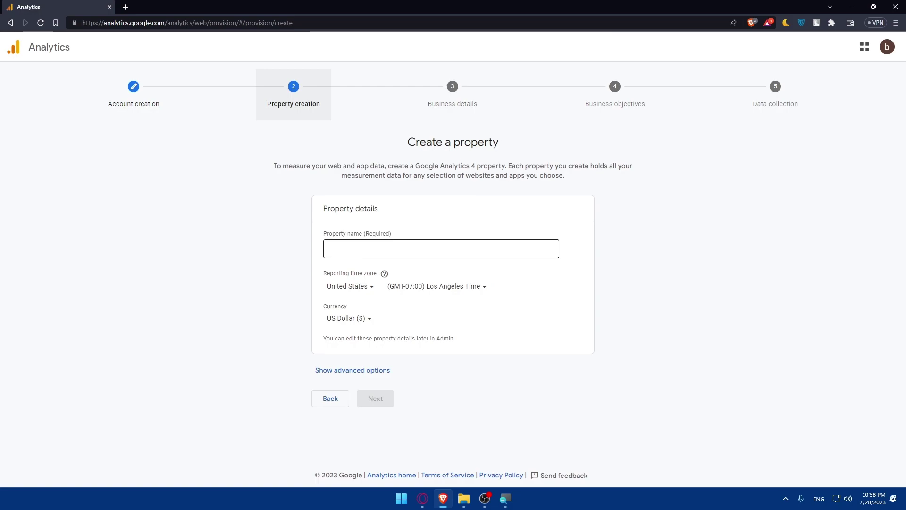
type("te")
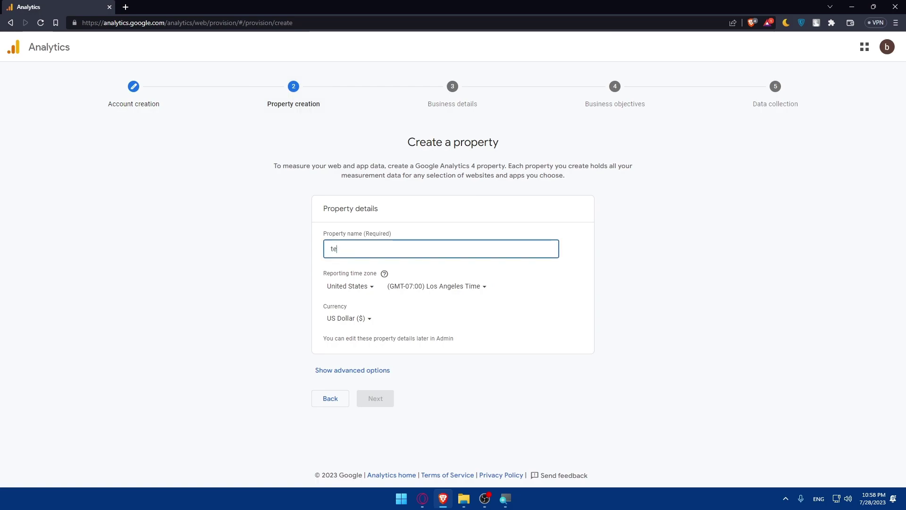
type("st96")
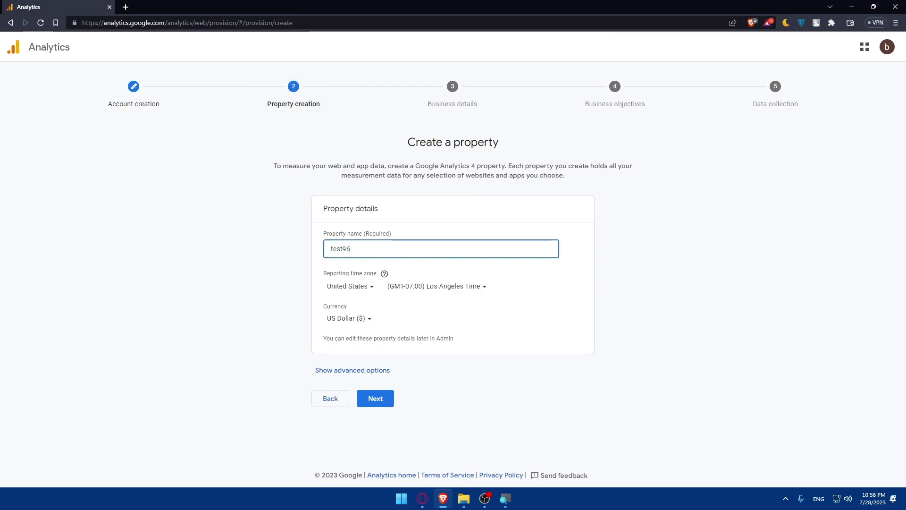
left_click(373, 397)
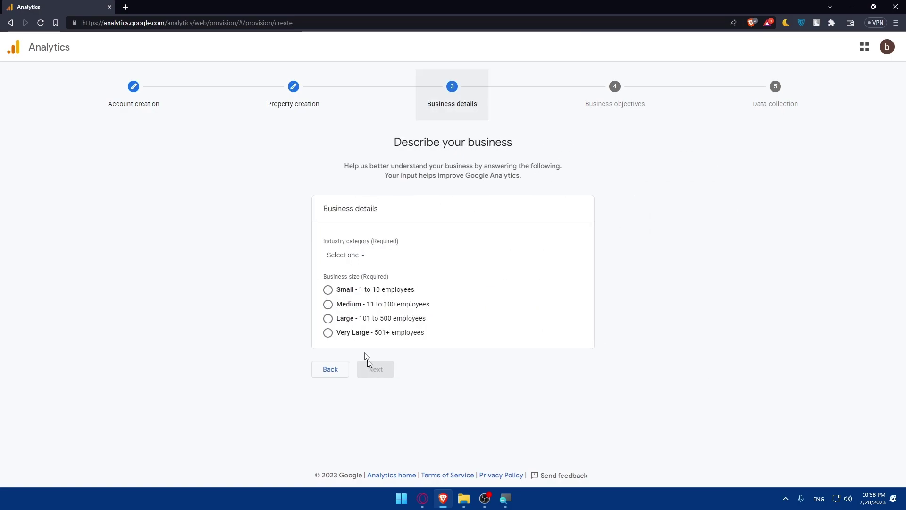
Set business size to Small, pick an industry category, and choose the Drive online sales objective
left_click(328, 289)
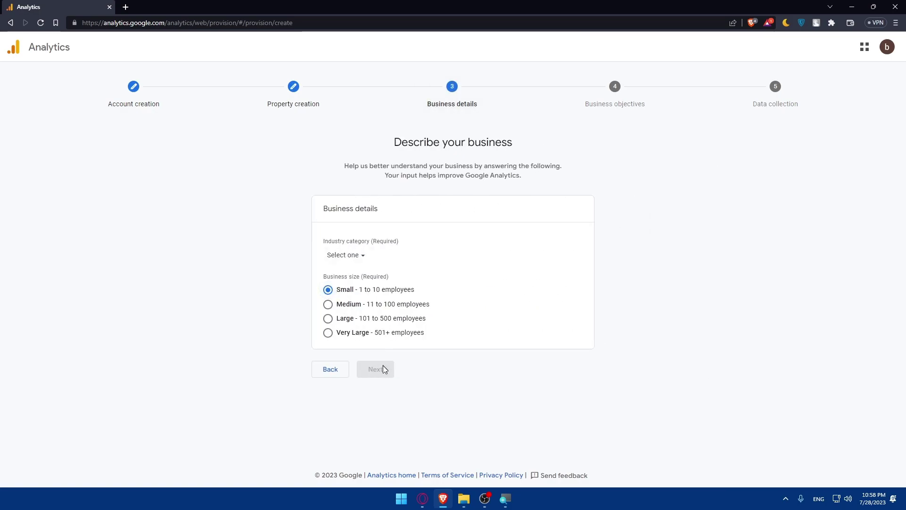
left_click(361, 255)
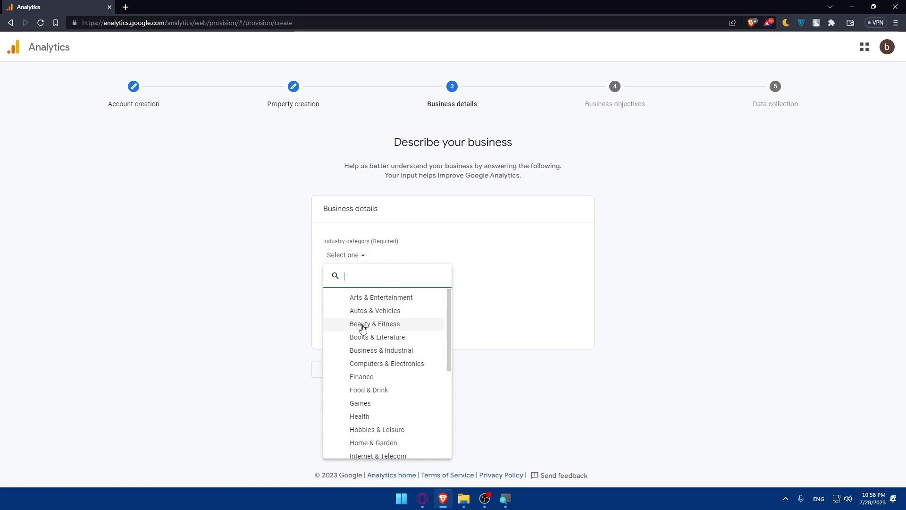
left_click(367, 391)
left_click(376, 371)
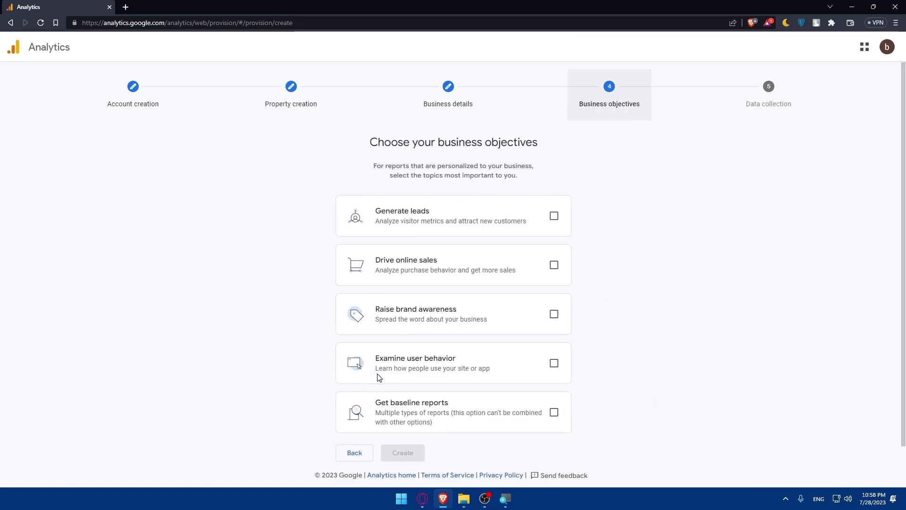
scroll(450, 302, "down", 1)
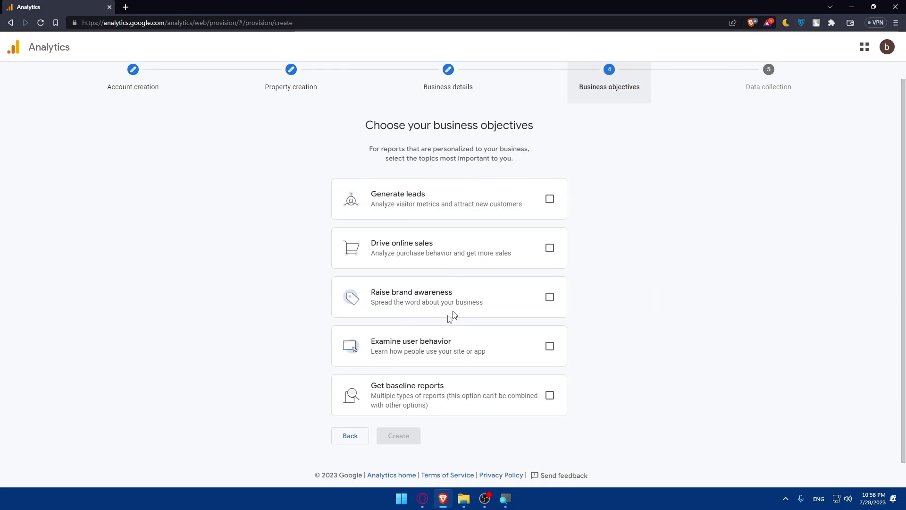
left_click(555, 256)
left_click(403, 435)
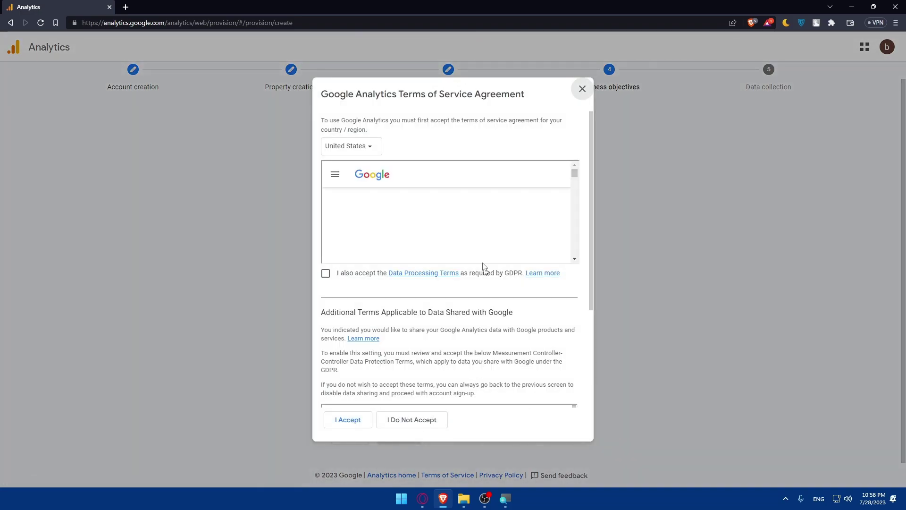
Agree to the Data Processing and Controller Data Protection Terms and accept
left_click(325, 273)
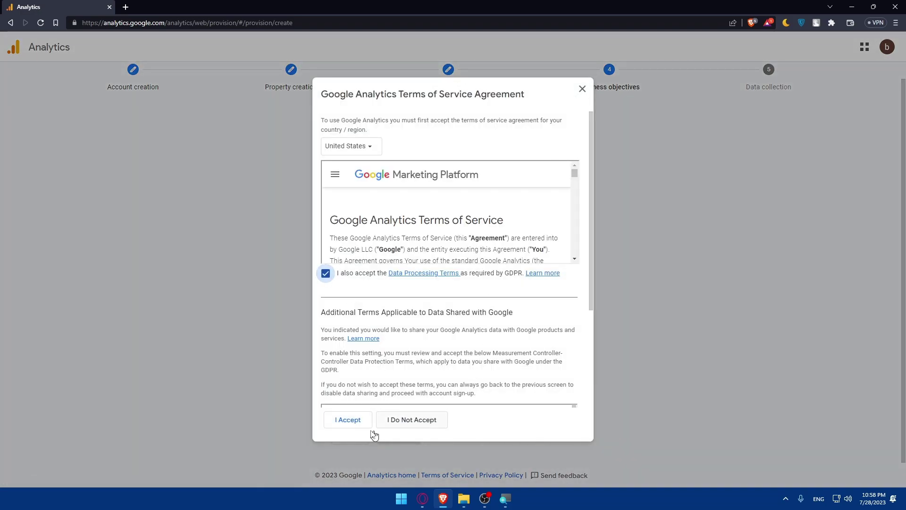
left_click(357, 423)
left_click(331, 369)
left_click(345, 420)
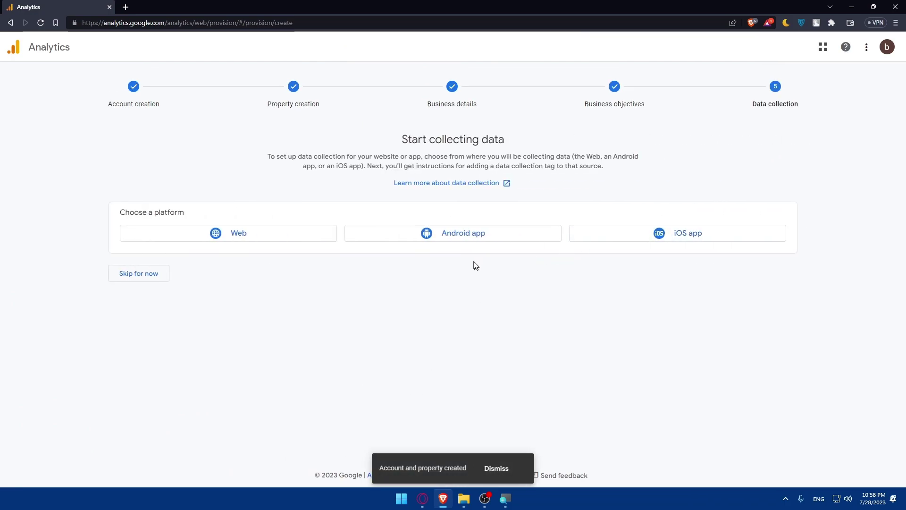
left_click(270, 241)
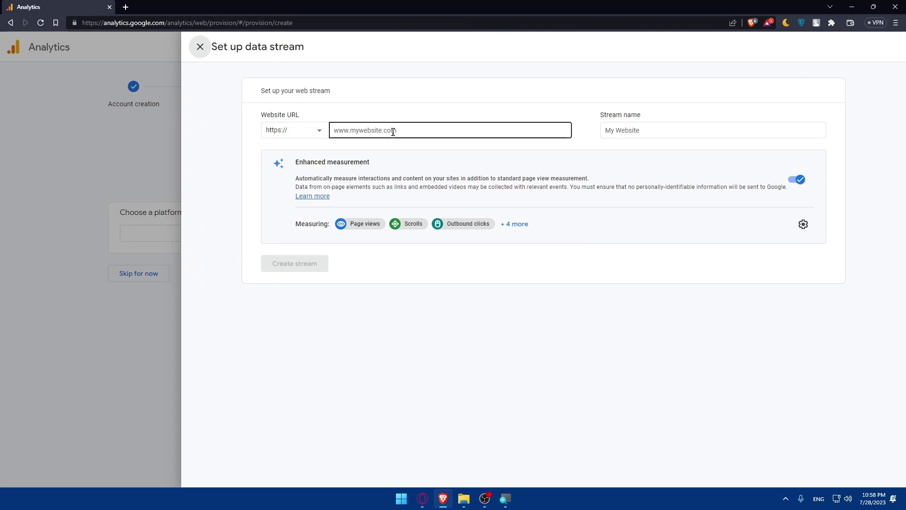
left_click(333, 131)
left_click(306, 84)
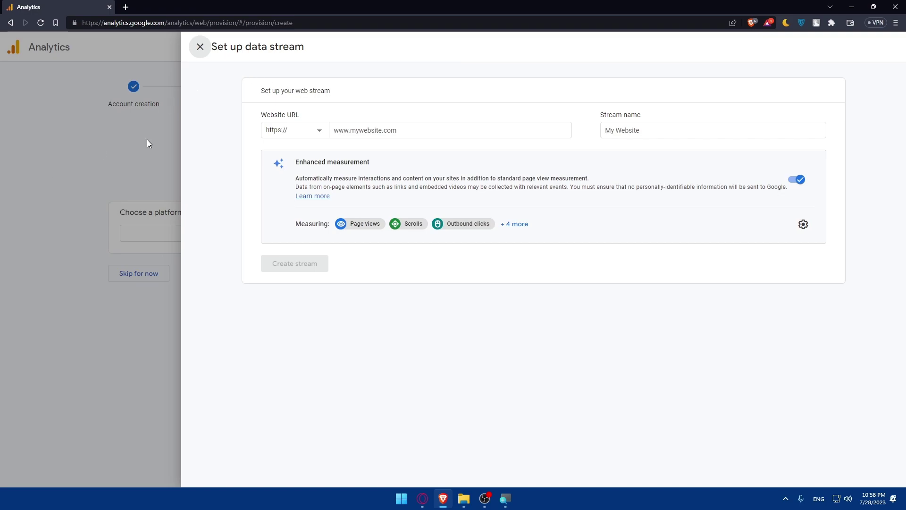
left_click(390, 128)
left_click(132, 151)
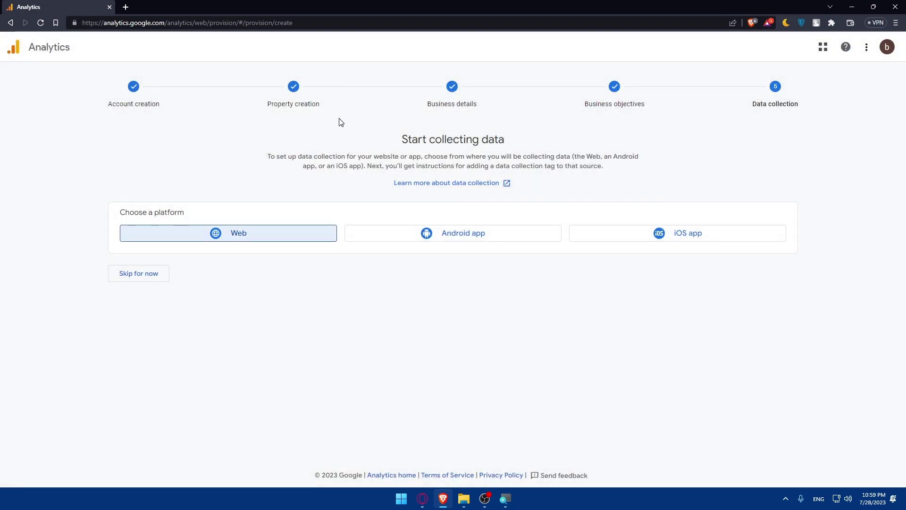
left_click(298, 91)
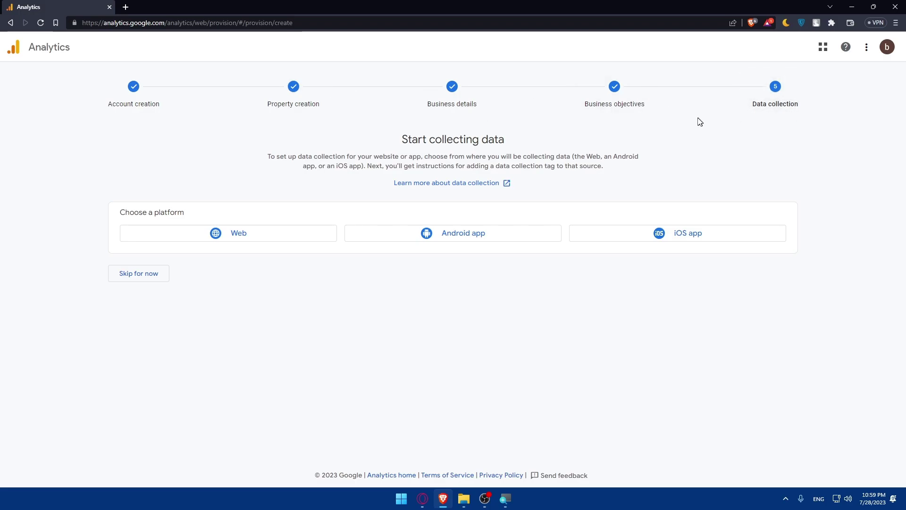
Load the Squarespace website in a new browser tab
left_click(128, 9)
type("sq")
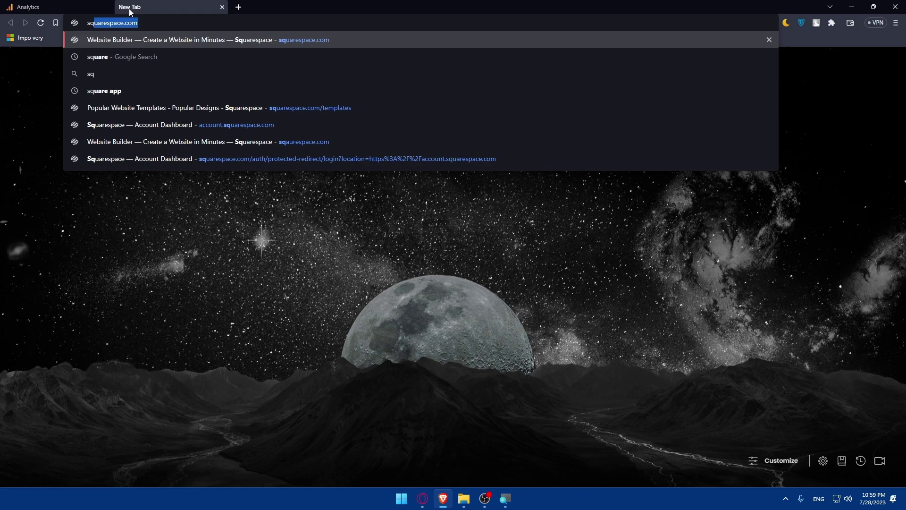
key("Return")
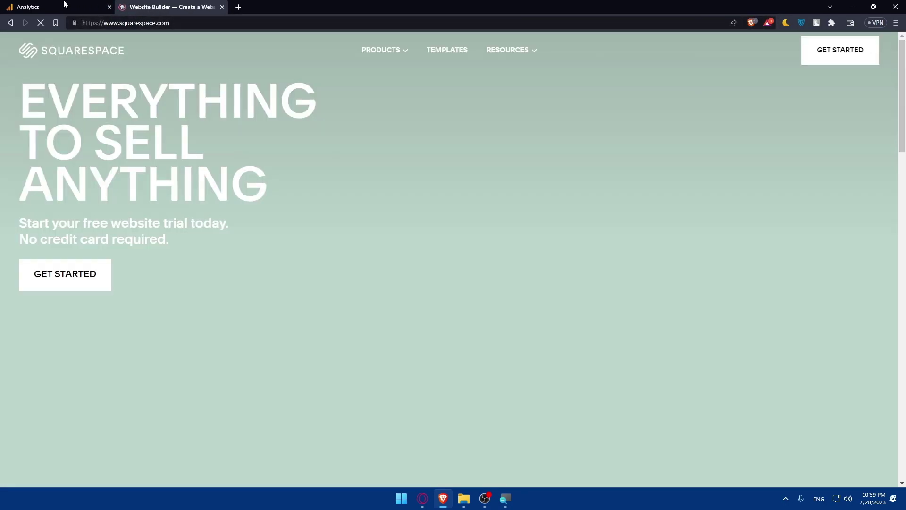
Back in Analytics, skip data collection setup and continue to the Home page
left_click(65, 5)
left_click(150, 274)
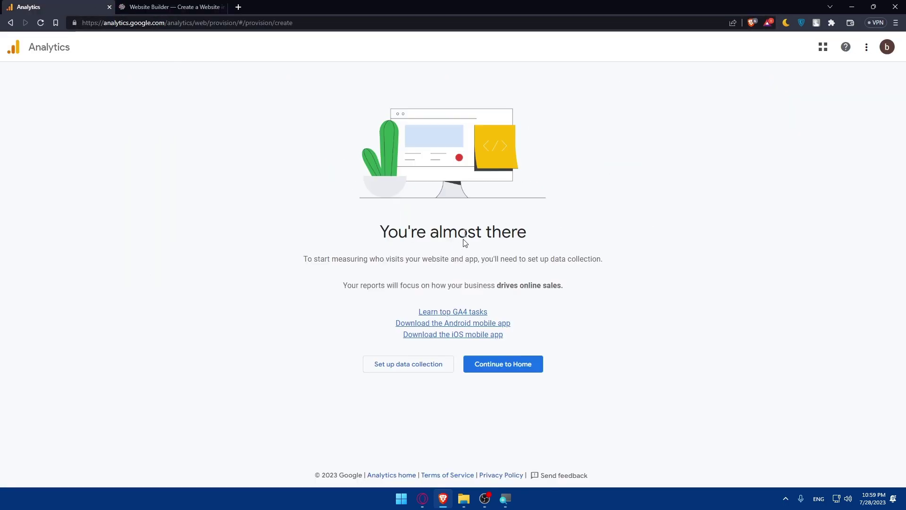
left_click(488, 367)
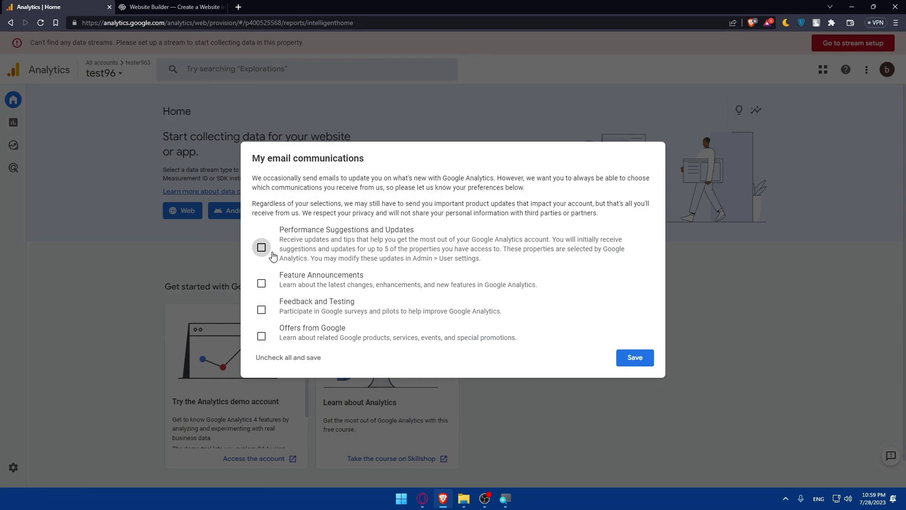
Save email preferences with only Feedback and Testing checked
left_click(262, 250)
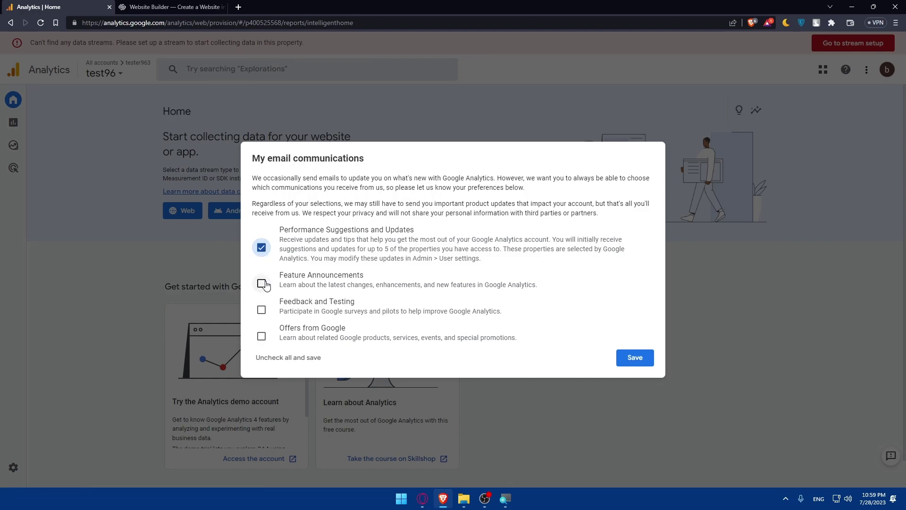
left_click(261, 310)
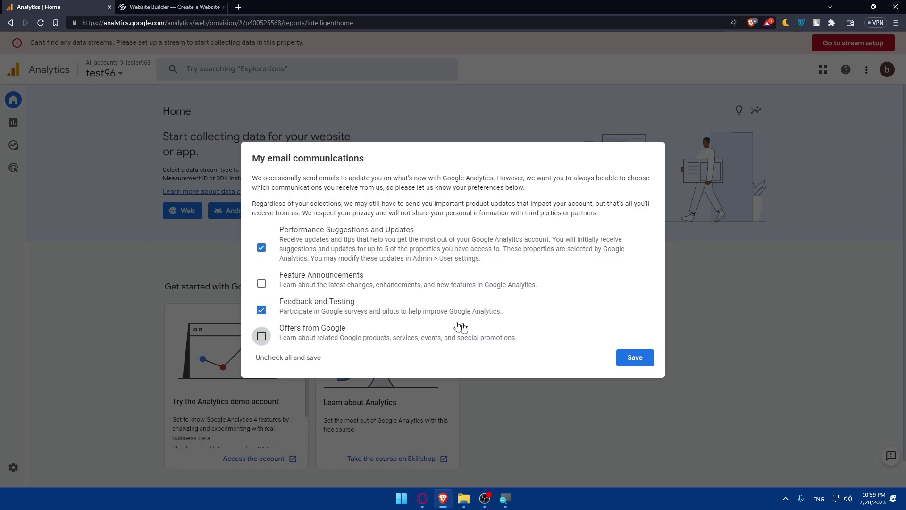
left_click(261, 247)
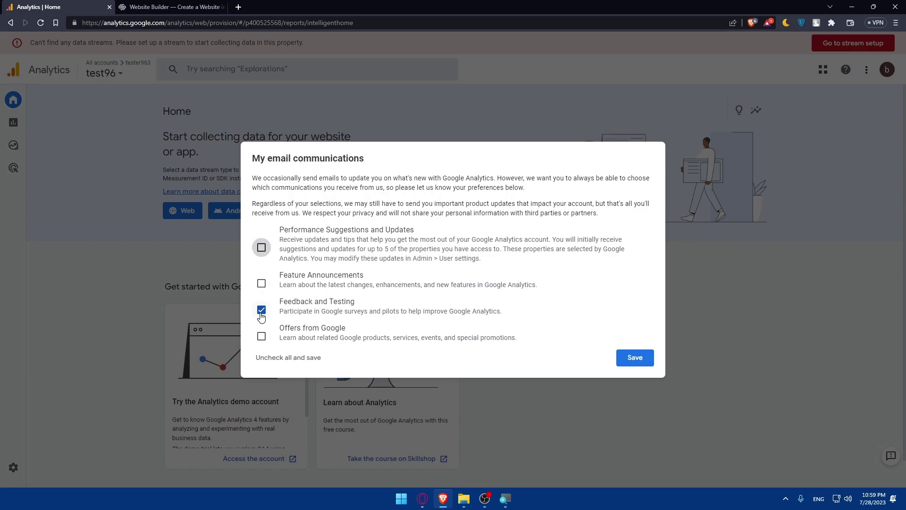
left_click(261, 310)
left_click(634, 359)
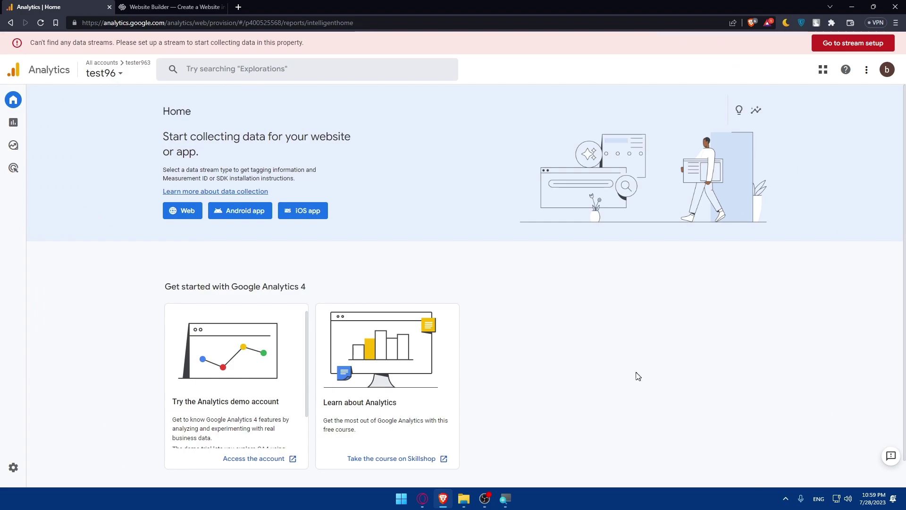
scroll(377, 261, "down", 1)
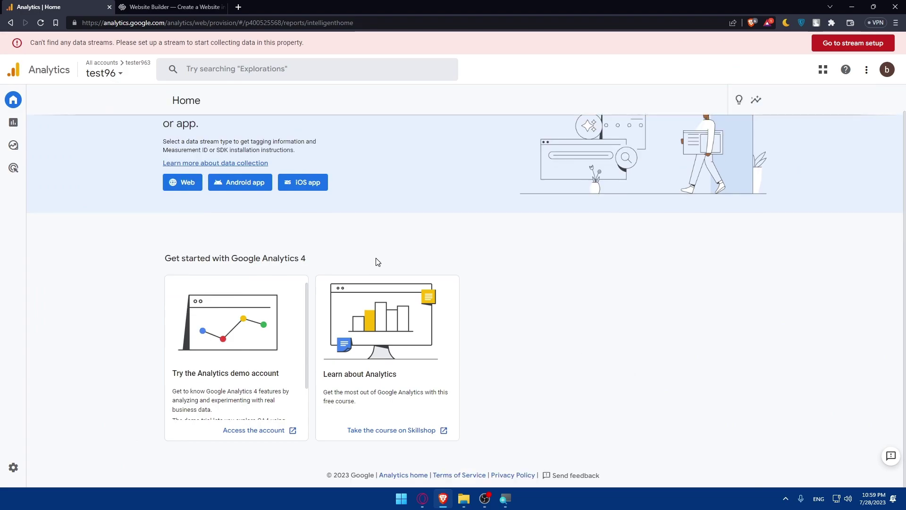
scroll(377, 262, "up", 1)
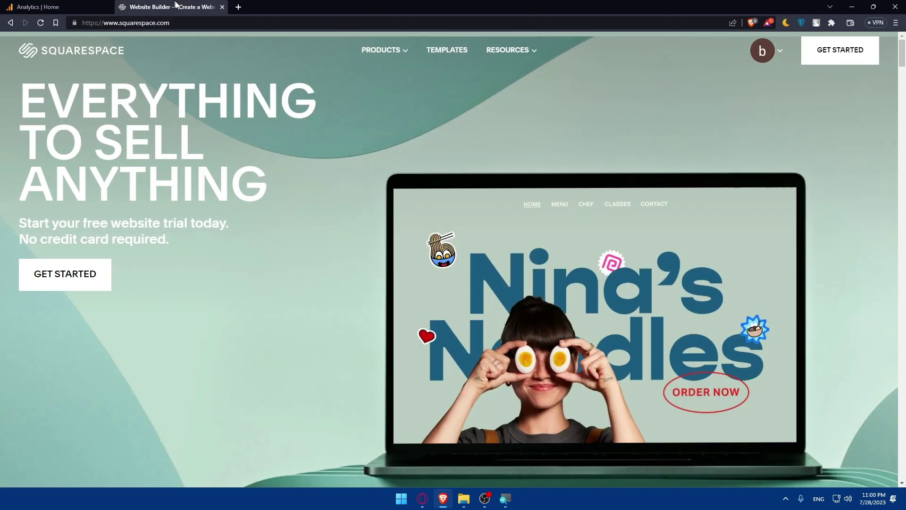
From the Squarespace Account Dashboard, open the Your Site Title website in the editor
left_click(170, 7)
left_click(766, 54)
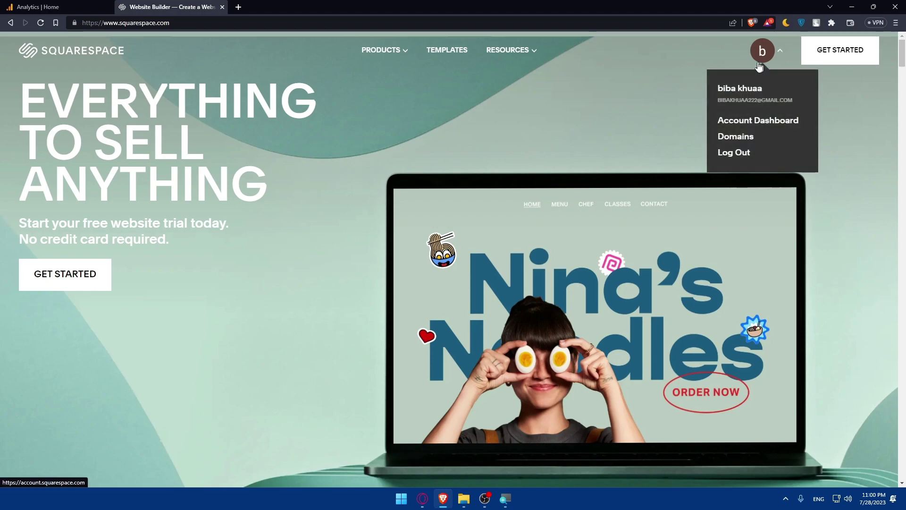
left_click(761, 50)
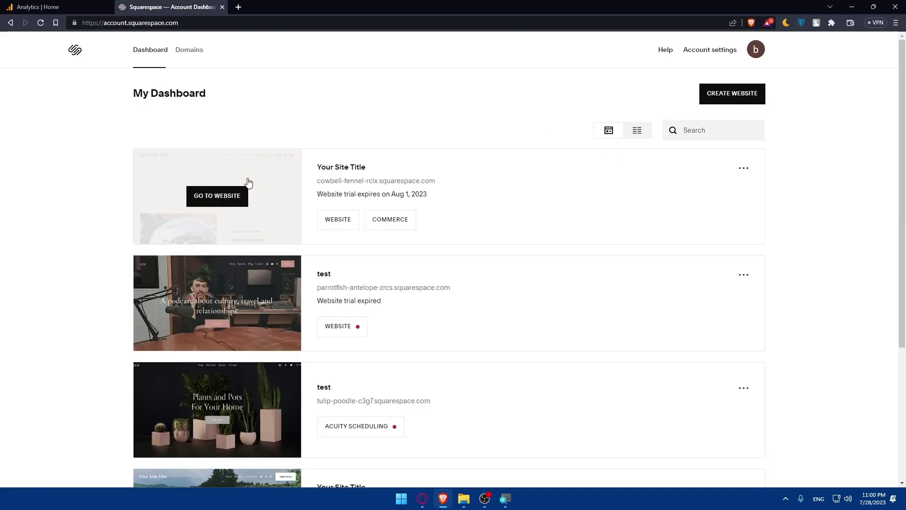
left_click(337, 222)
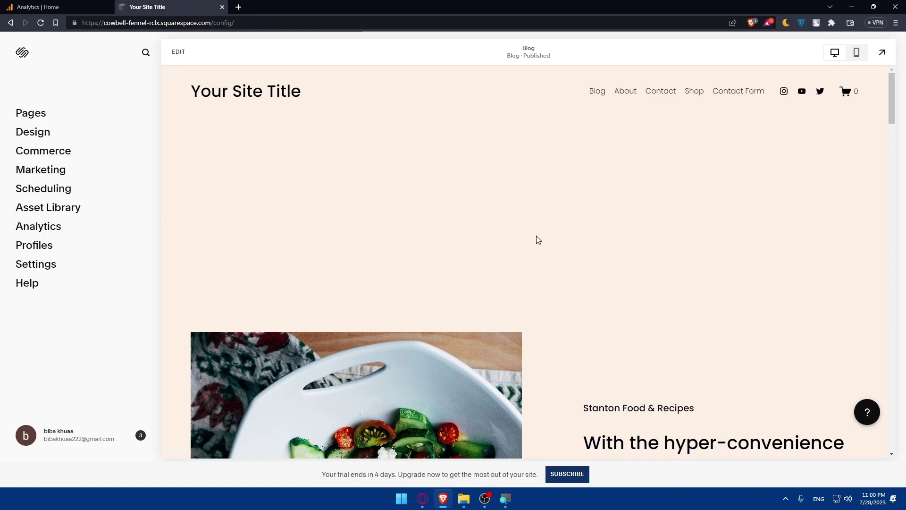
left_click(880, 53)
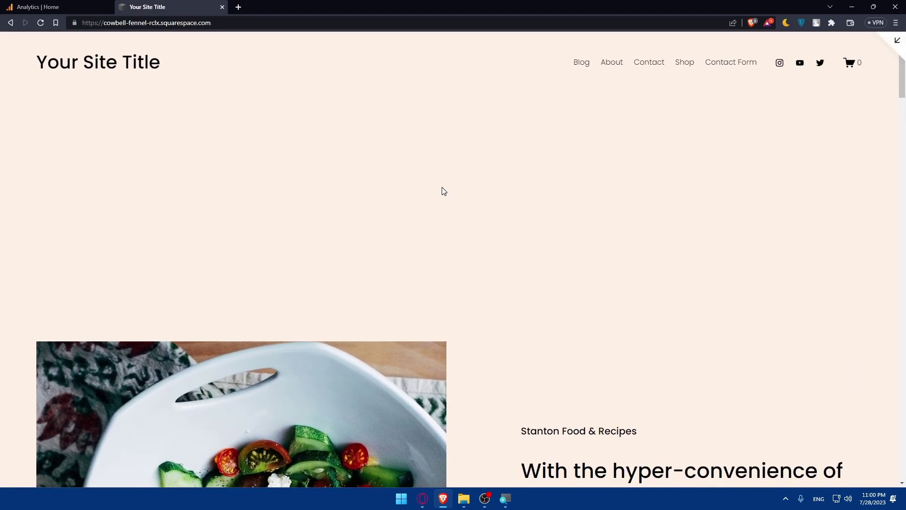
scroll(443, 190, "down", 5)
scroll(441, 191, "down", 10)
scroll(429, 192, "up", 5)
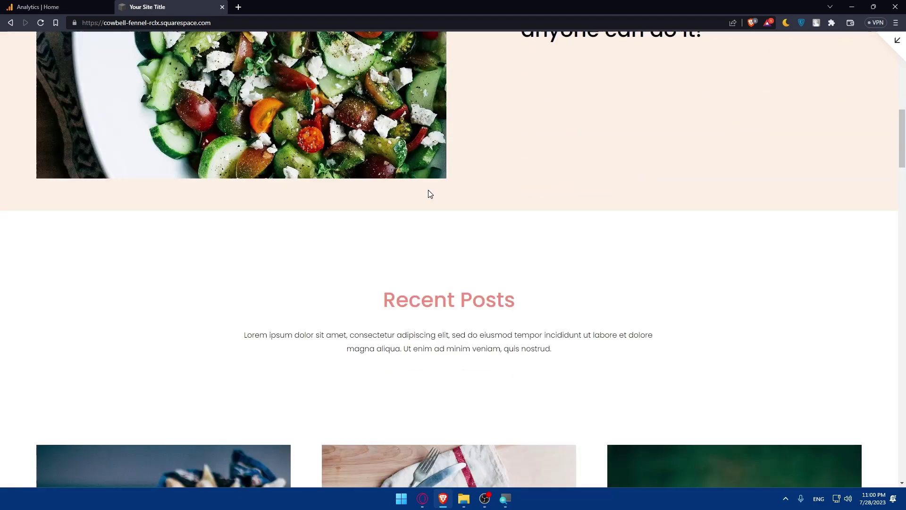
scroll(429, 193, "up", 5)
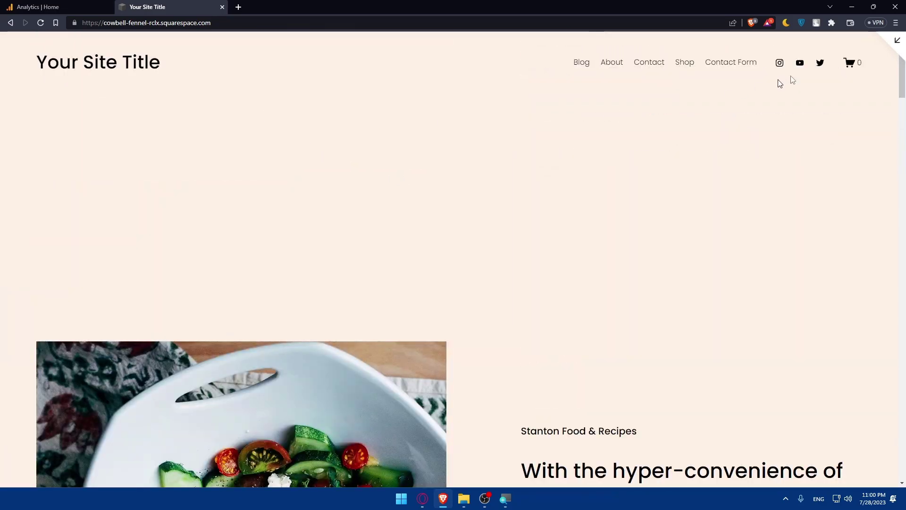
left_click(889, 46)
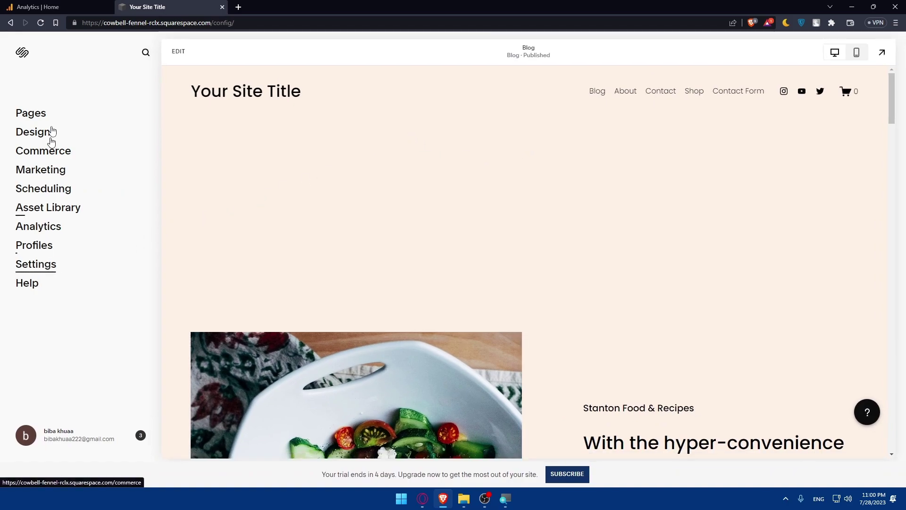
left_click(44, 269)
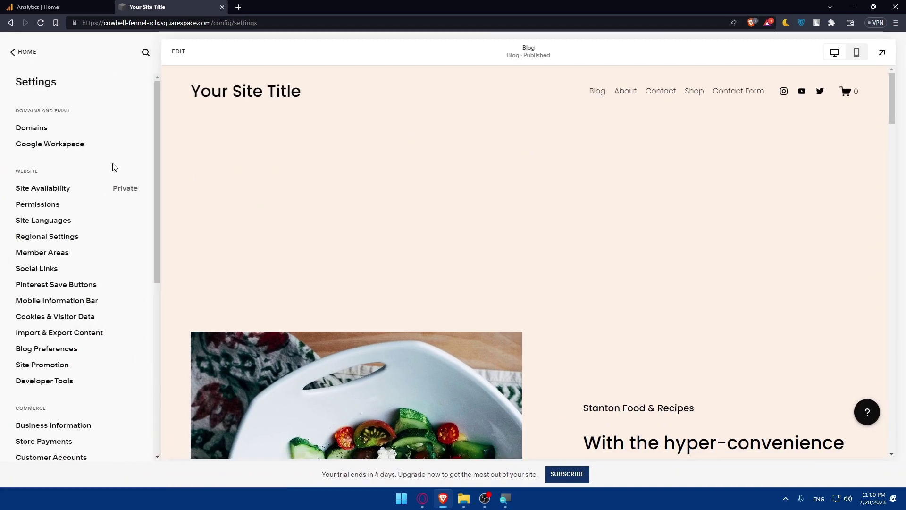
left_click(38, 127)
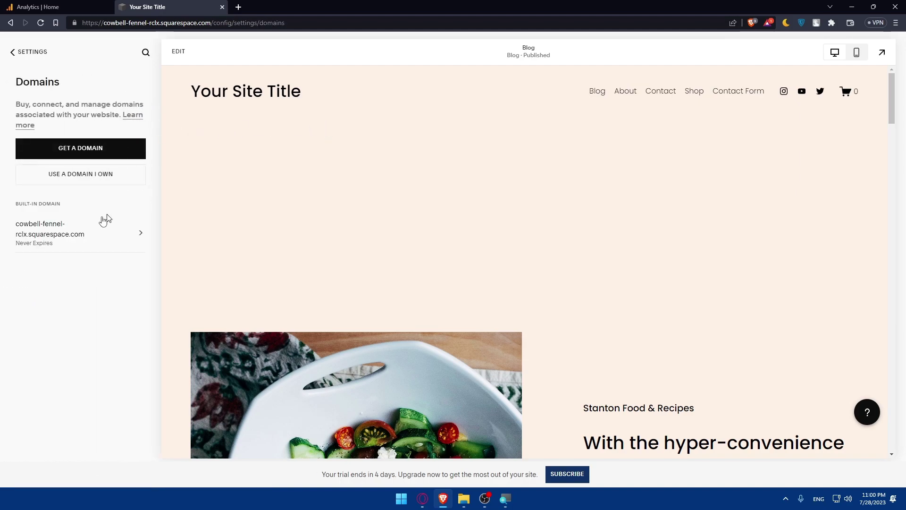
left_click(107, 233)
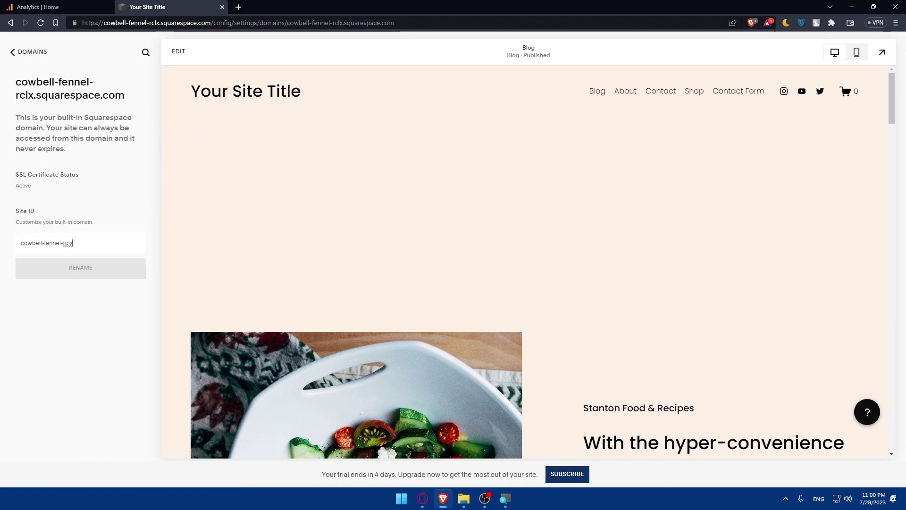
left_click_drag(74, 242, 20, 243)
left_click(115, 311)
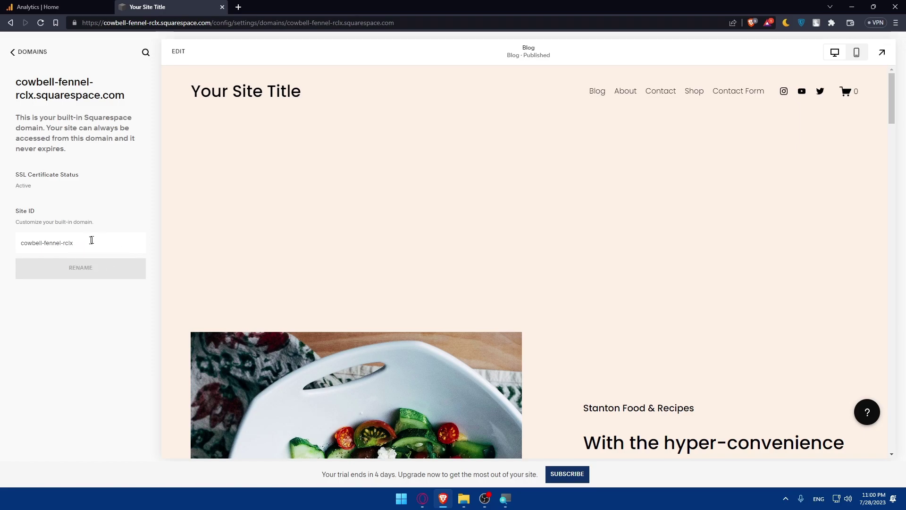
left_click(26, 52)
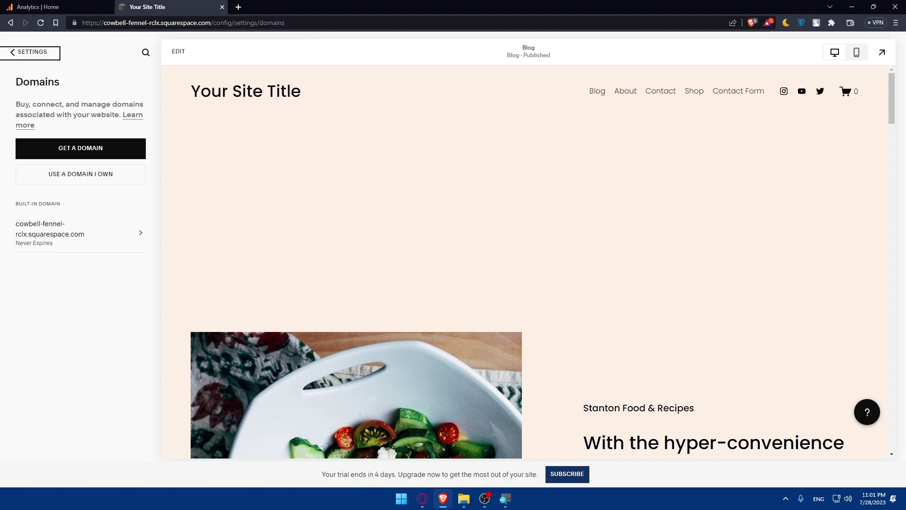
left_click(36, 52)
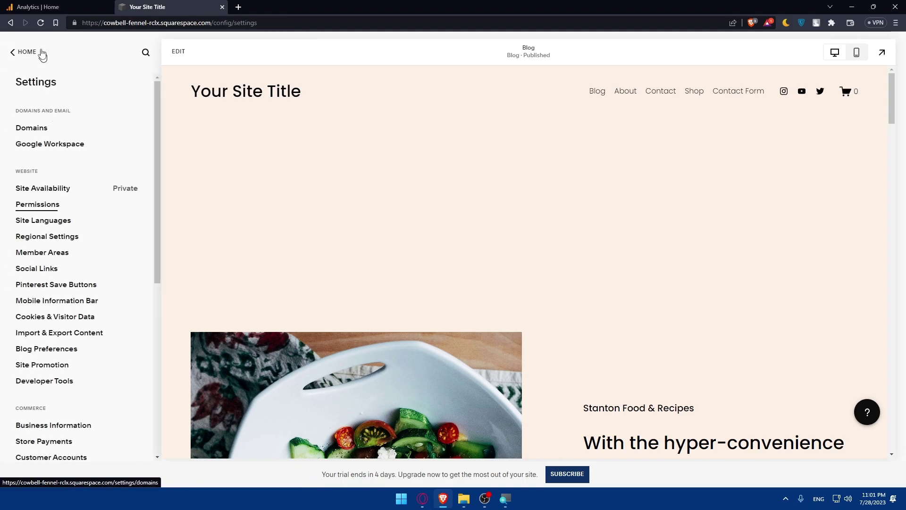
left_click(39, 54)
left_click(41, 273)
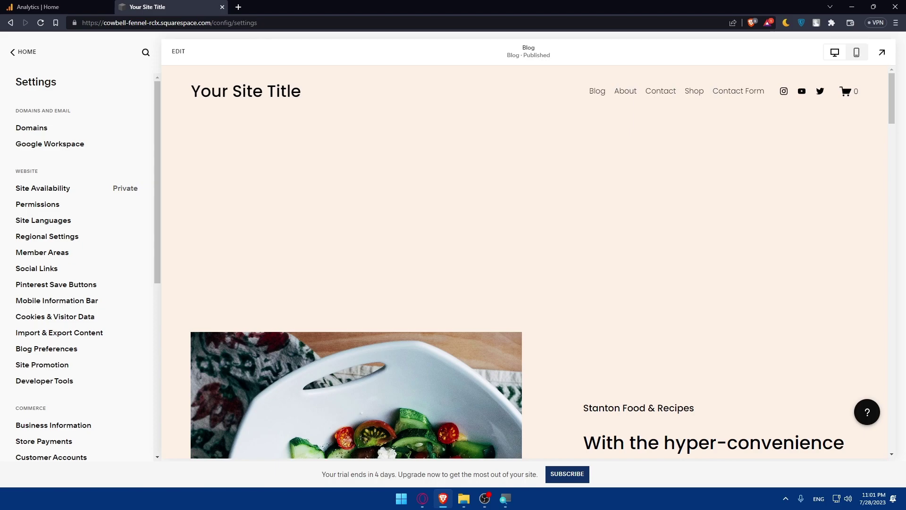
Create a Web data stream for mromix.com with the stream name mromix
left_click(102, 3)
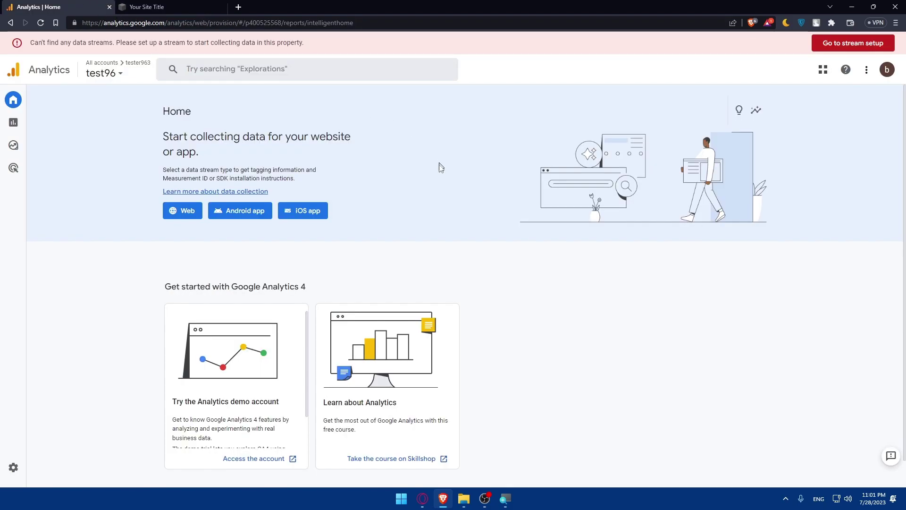
left_click(182, 210)
left_click(290, 228)
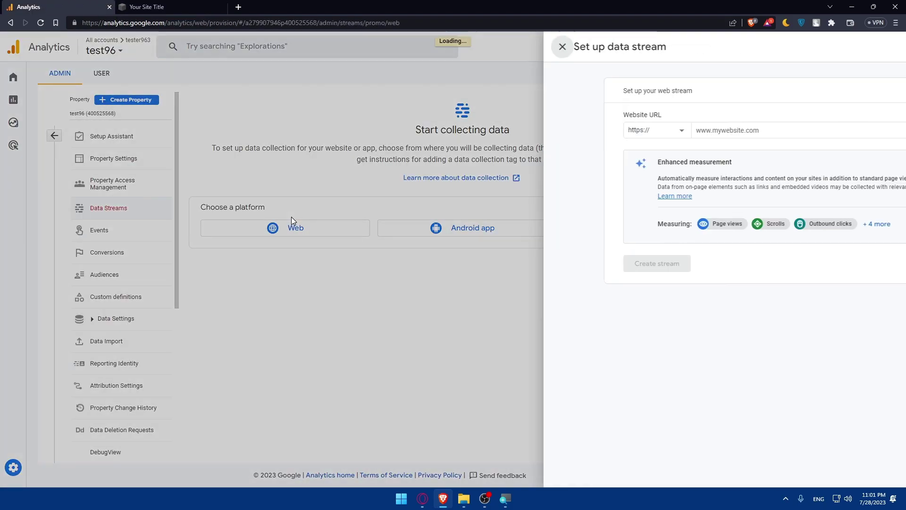
left_click(384, 137)
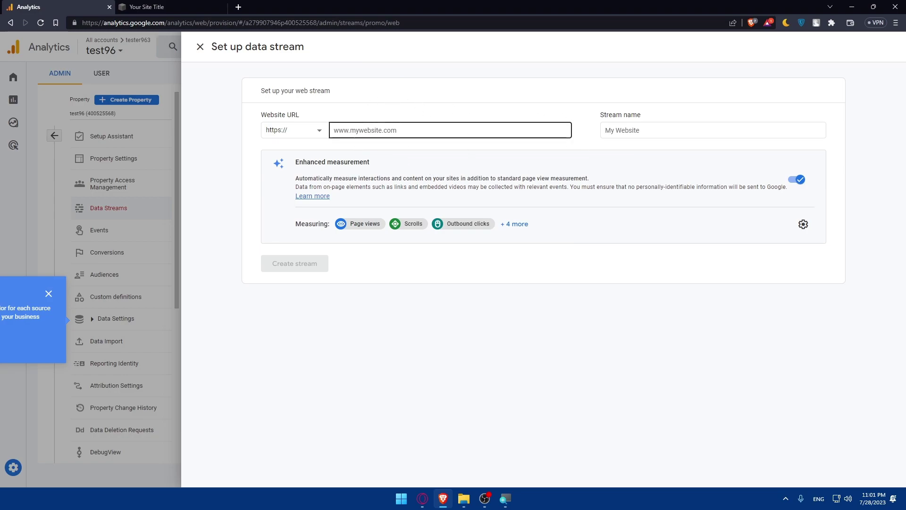
left_click(369, 125)
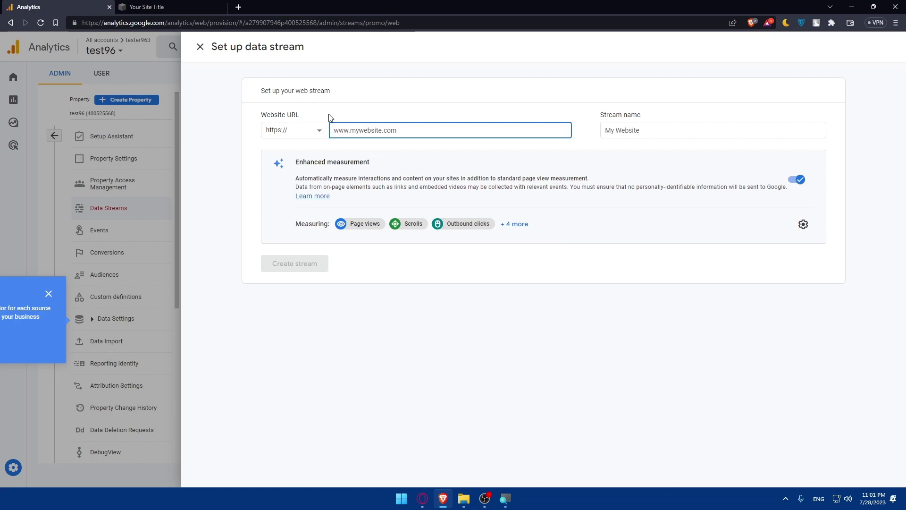
type("mromix.com")
left_click(609, 130)
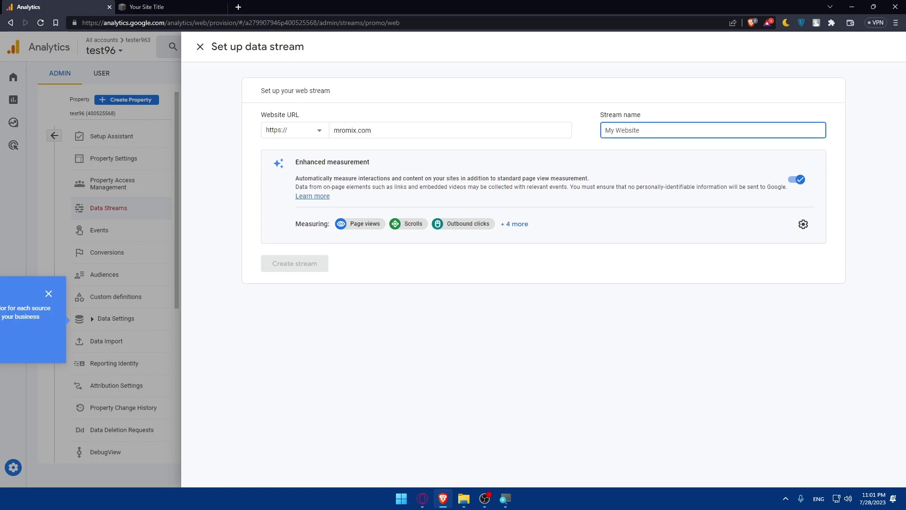
type("mromix")
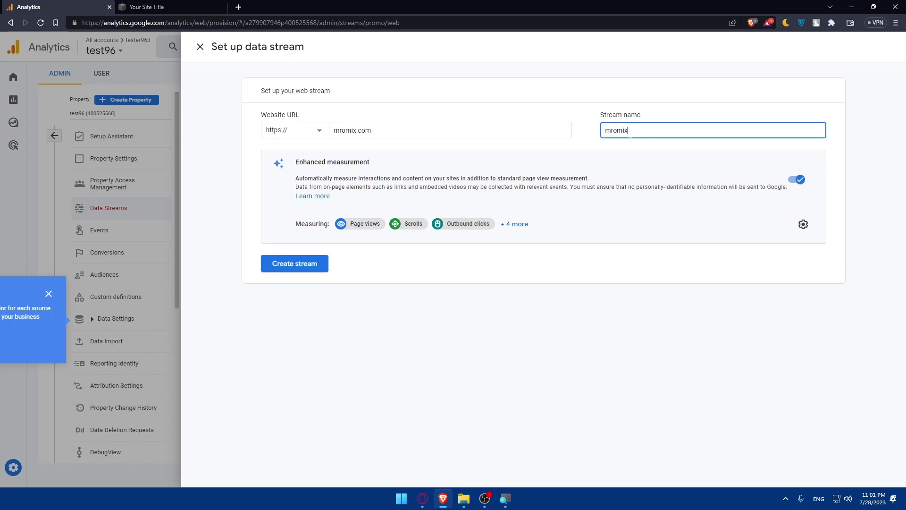
left_click(304, 263)
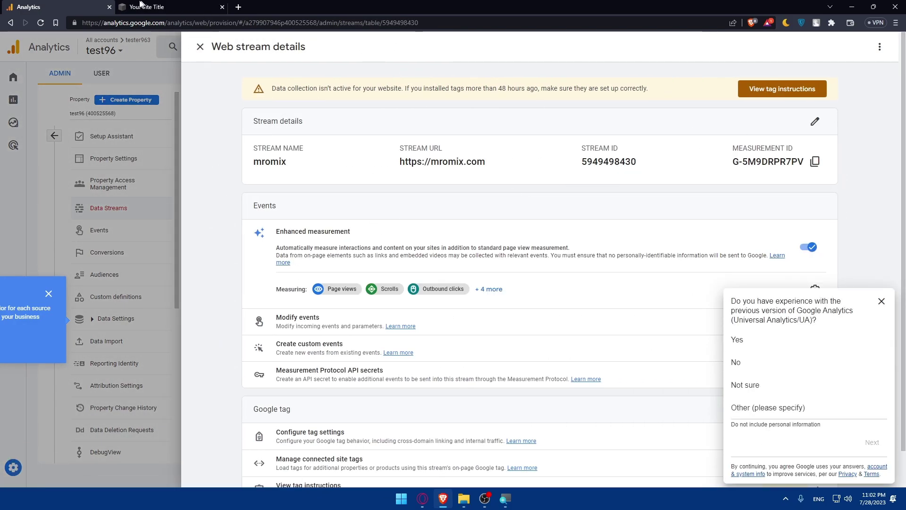
Glance at the Squarespace tab, then close the installation instructions and mromix stream details panels
key("ctrl+Tab")
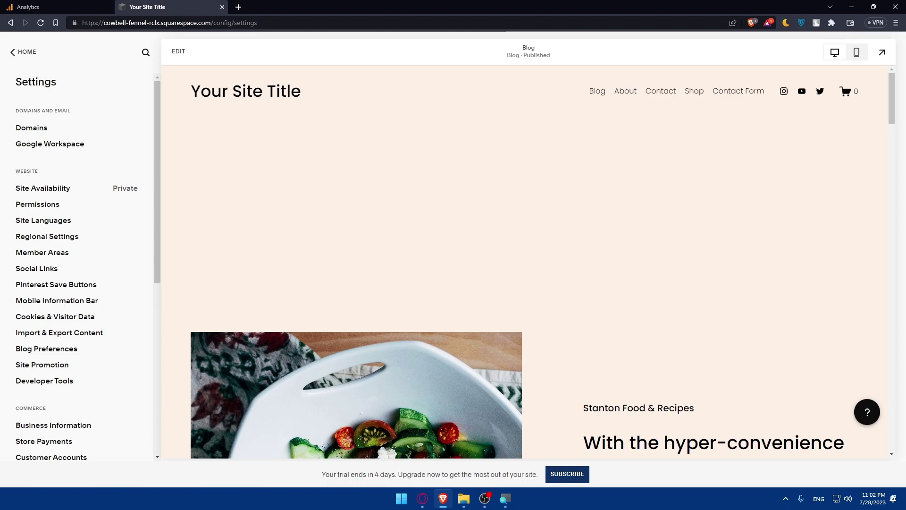
left_click(53, 5)
left_click(106, 166)
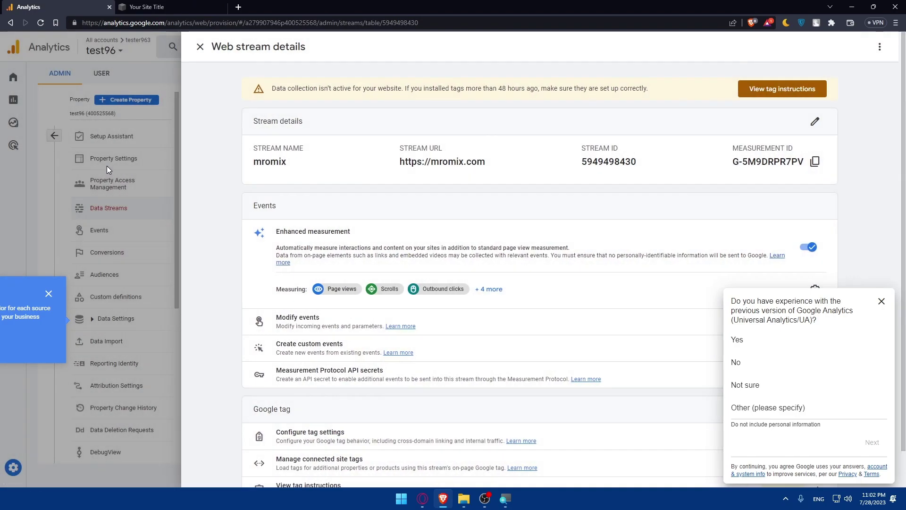
left_click(112, 174)
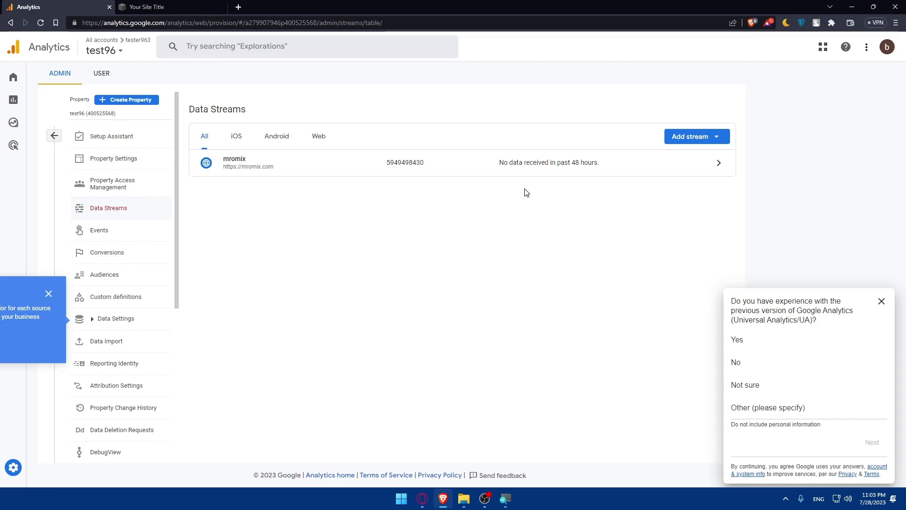
left_click(156, 7)
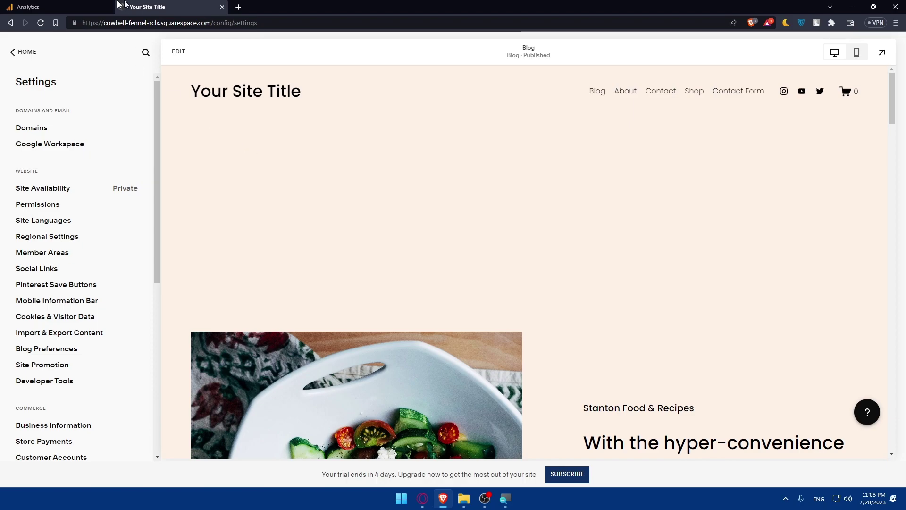
left_click(53, 4)
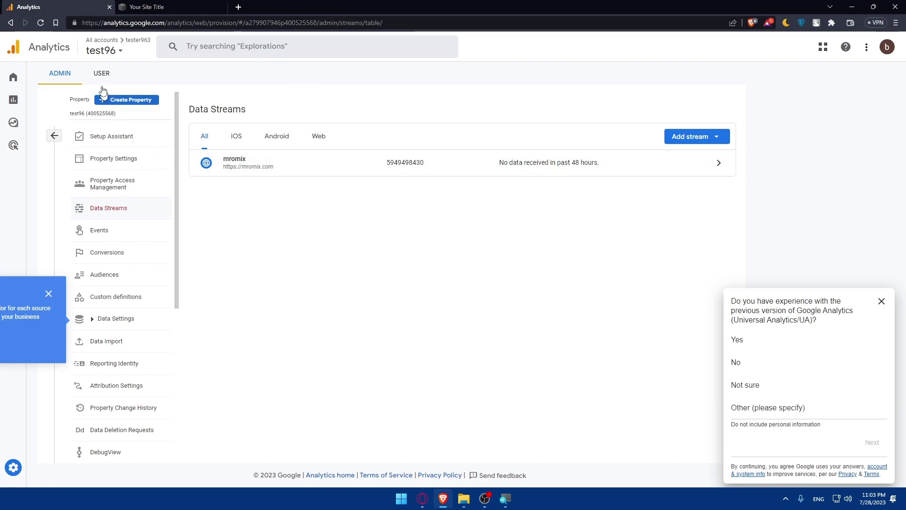
Open Reports, scroll the all-zero snapshot, and dismiss the Universal Analytics survey
left_click(13, 100)
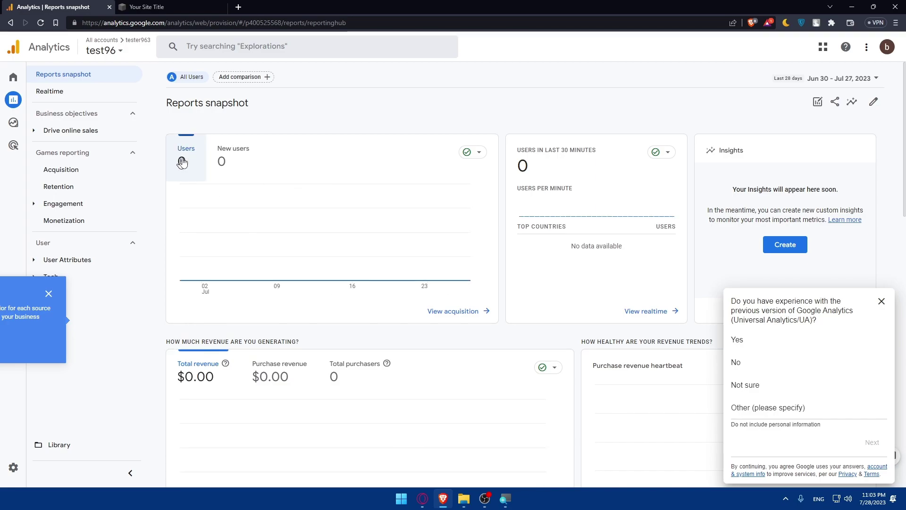
scroll(250, 176, "down", 3)
scroll(267, 170, "down", 3)
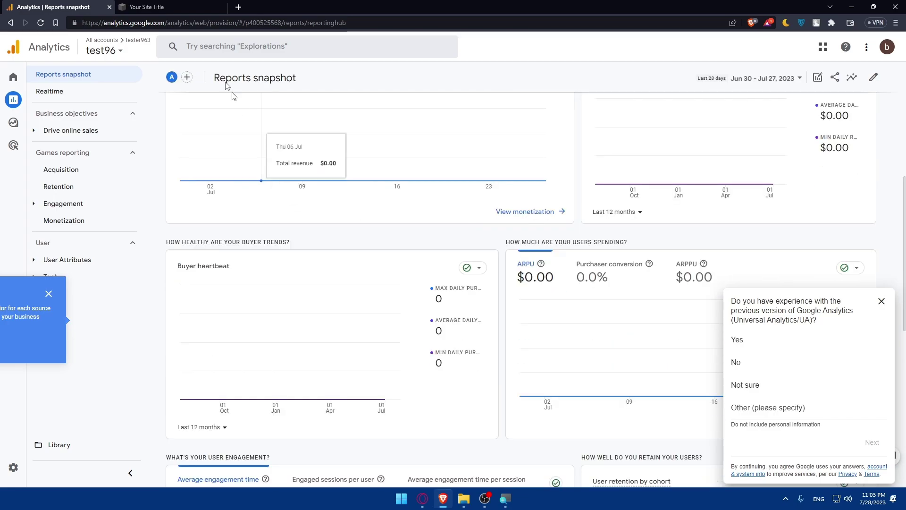
key("ctrl+Tab")
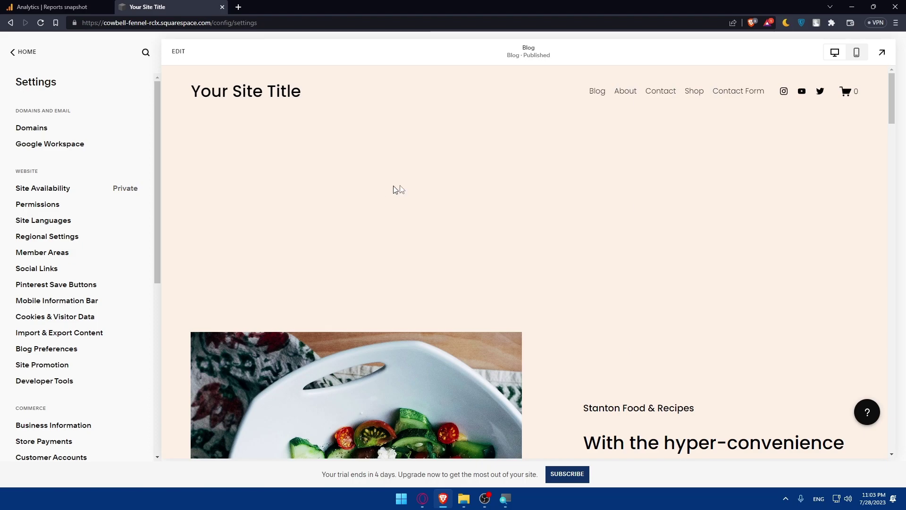
left_click(97, 7)
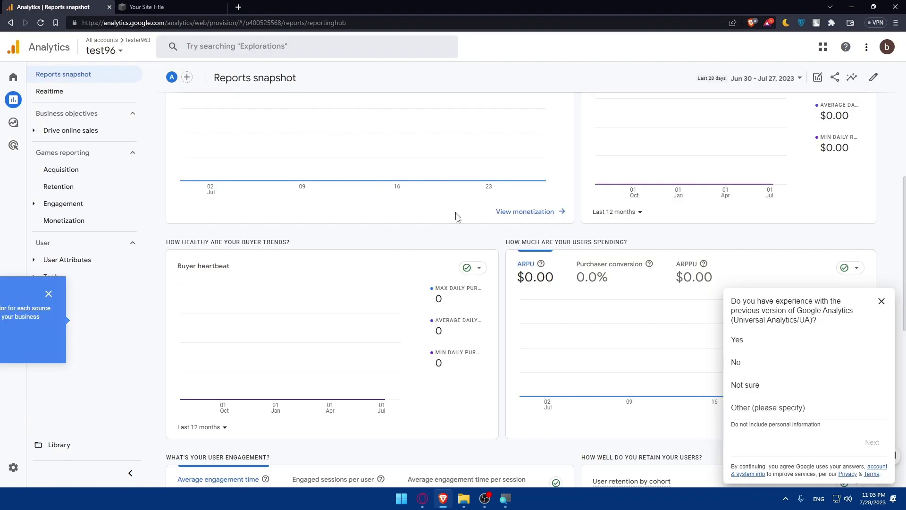
left_click(881, 302)
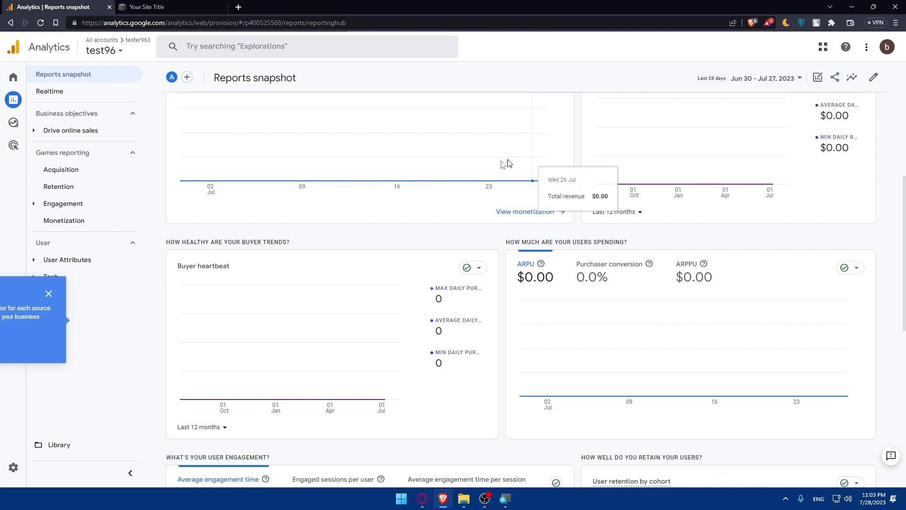
scroll(497, 168, "up", 7)
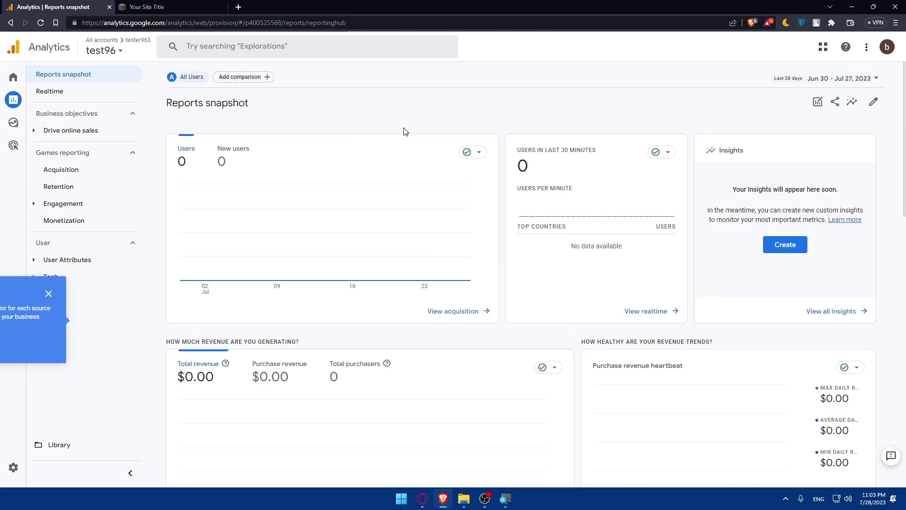